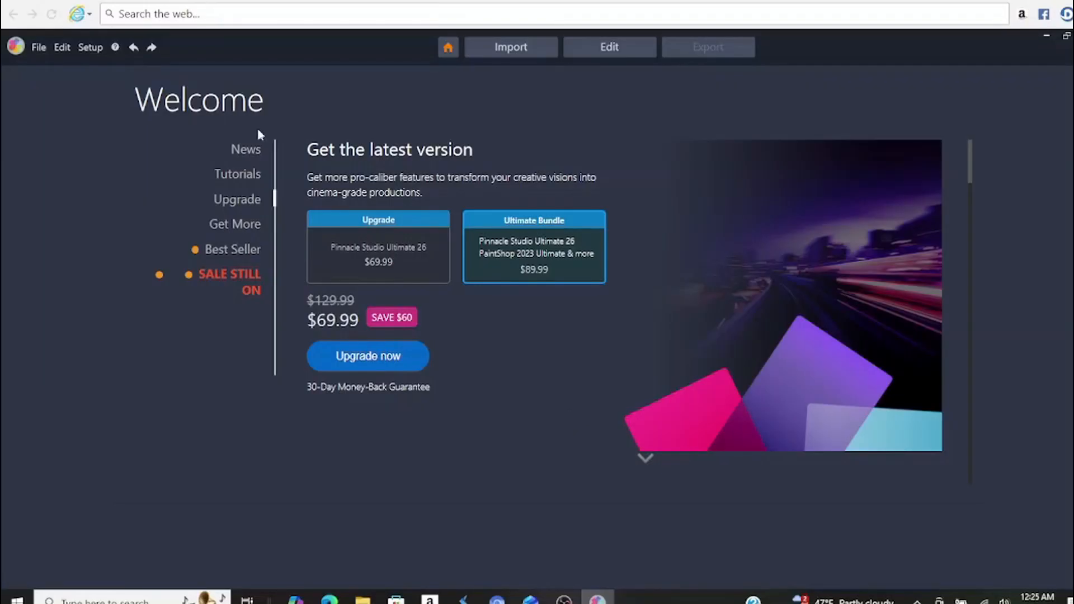
- Review the available default video standards in the project settings of the Control Panel and leave without changes
left_click(92, 51)
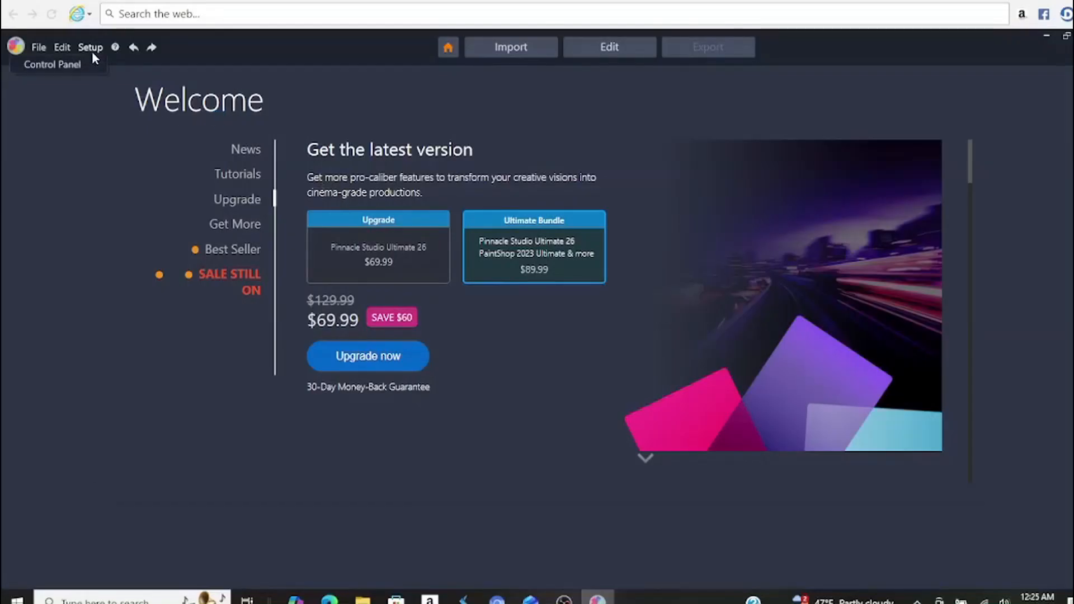
left_click(79, 67)
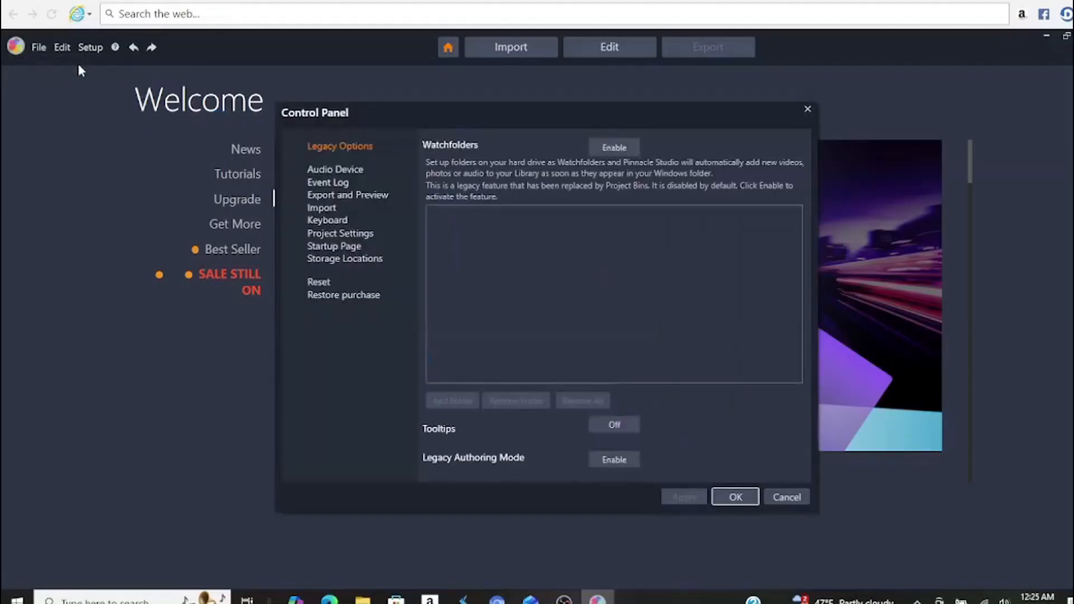
left_click(367, 240)
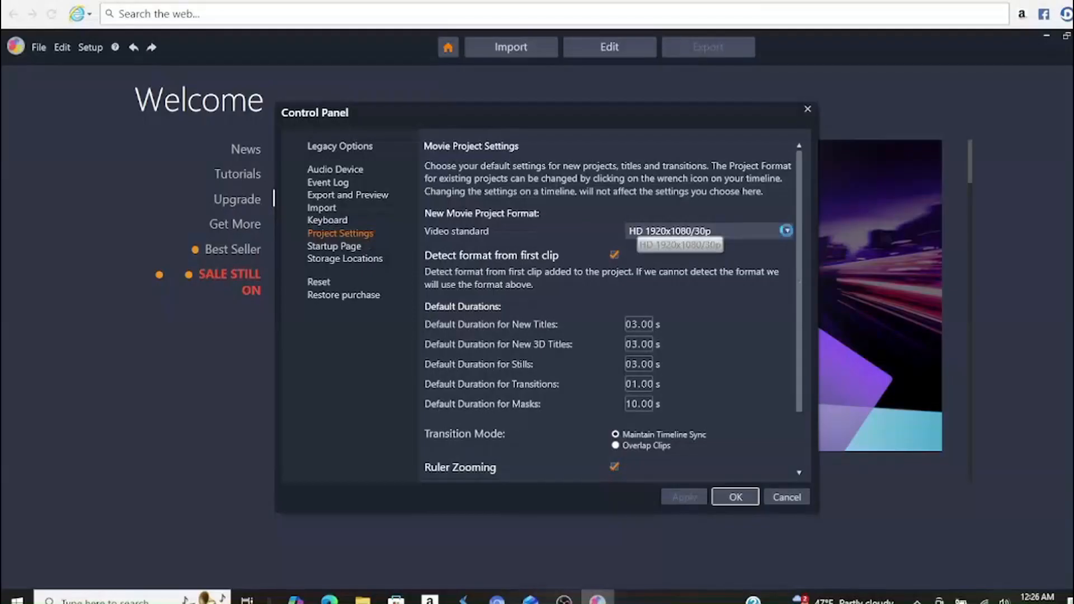
left_click(787, 232)
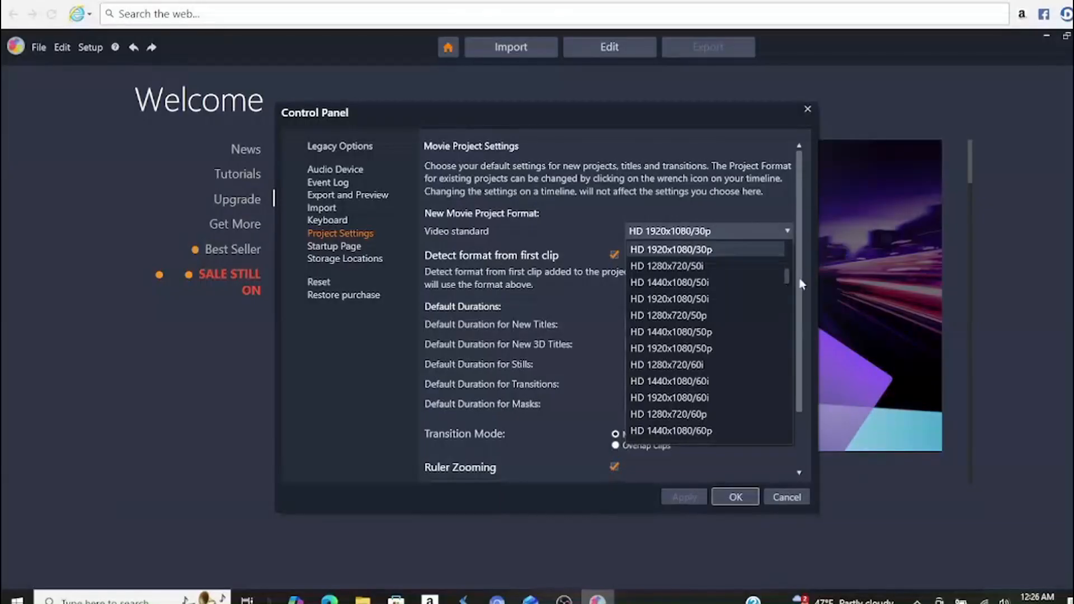
left_click_drag(790, 271, 794, 434)
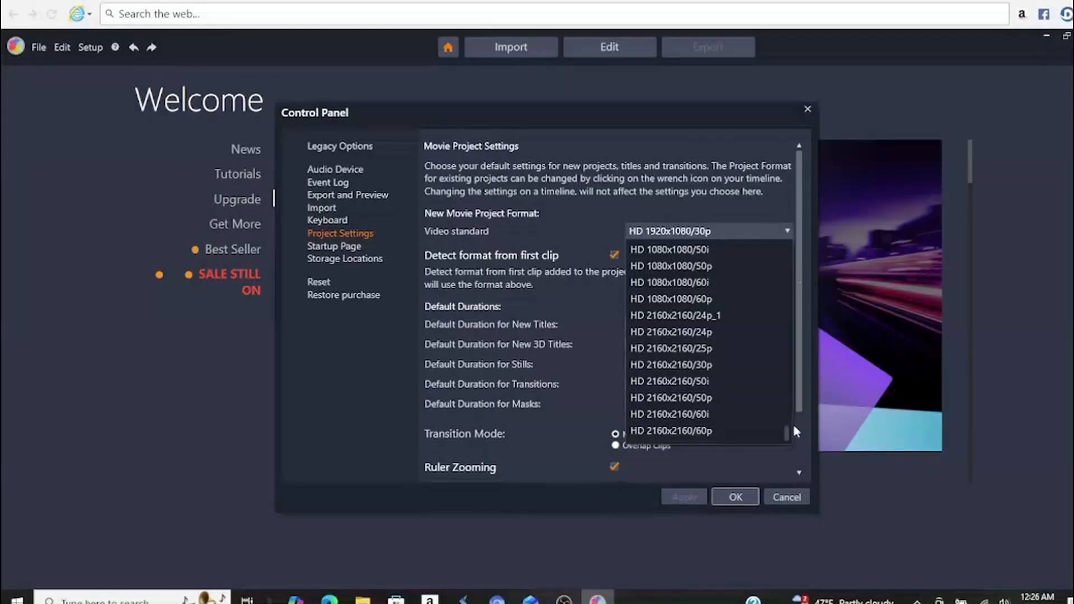
left_click_drag(789, 431, 789, 246)
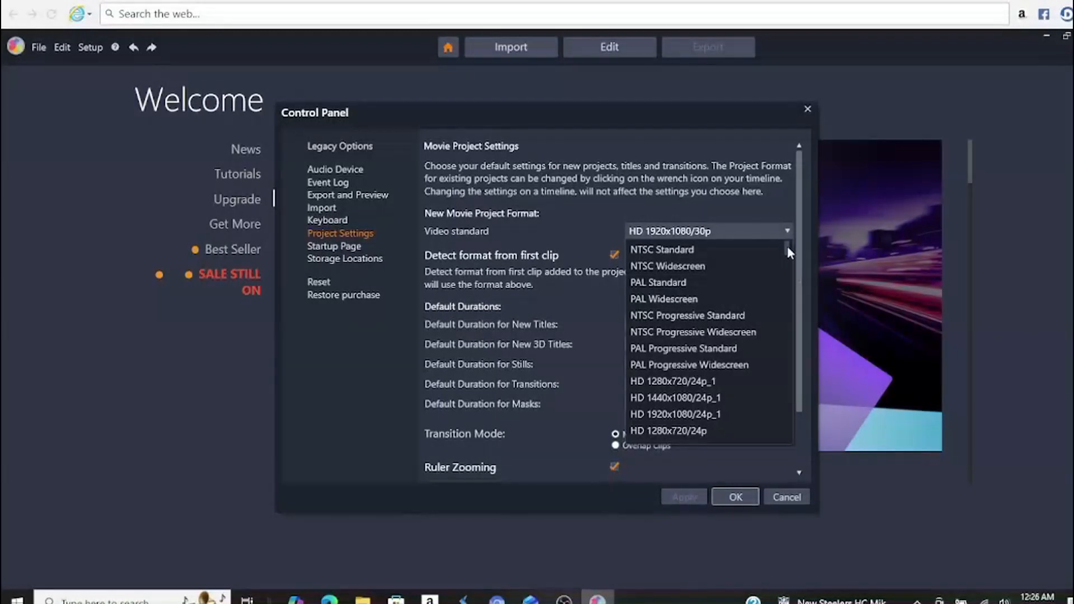
left_click(778, 231)
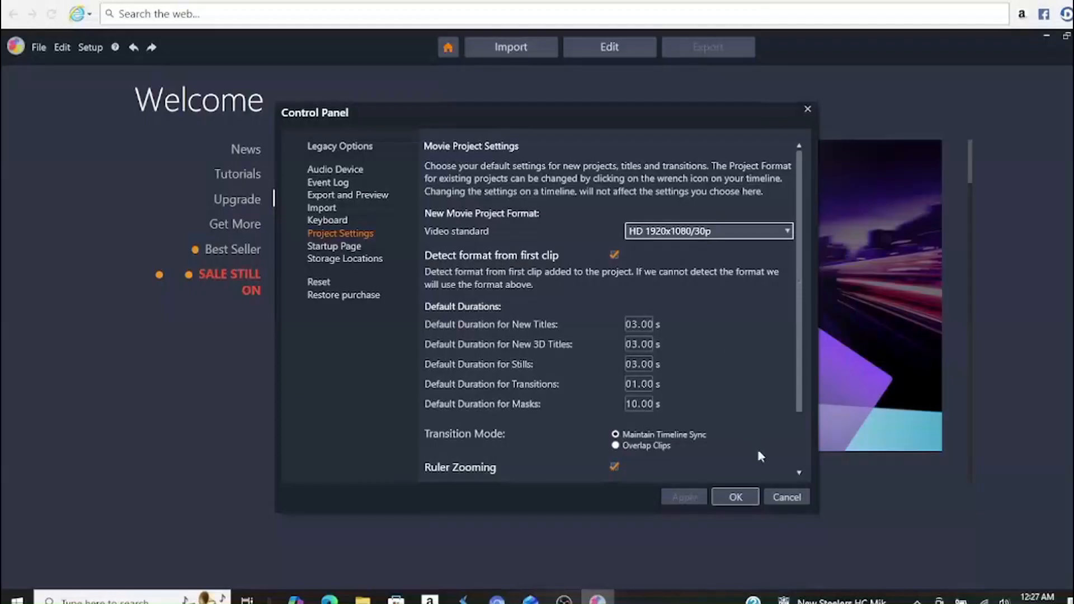
left_click(782, 502)
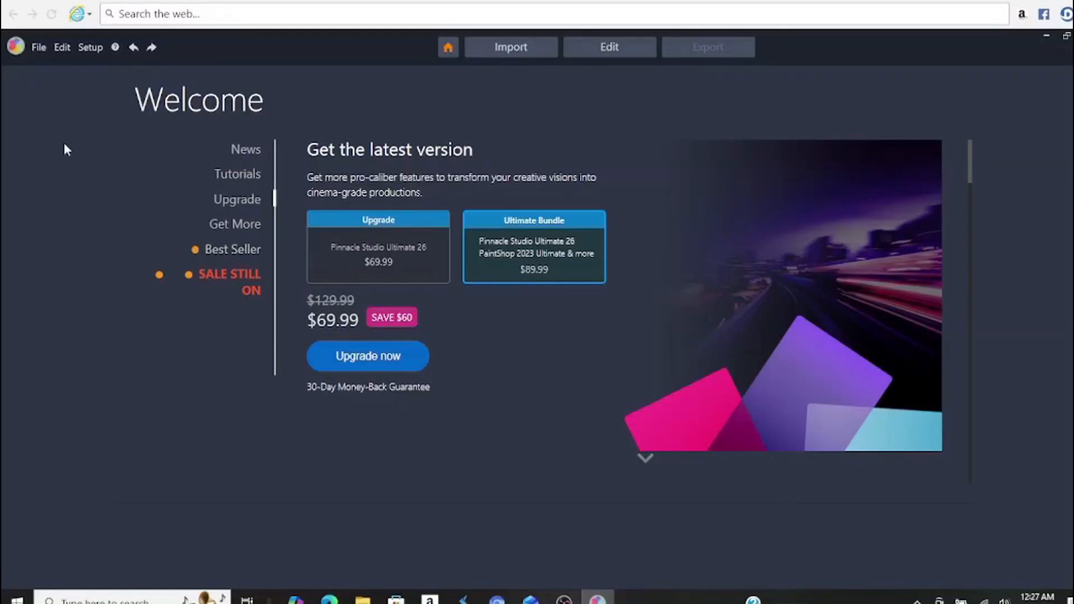
- Create a new movie project
left_click(39, 50)
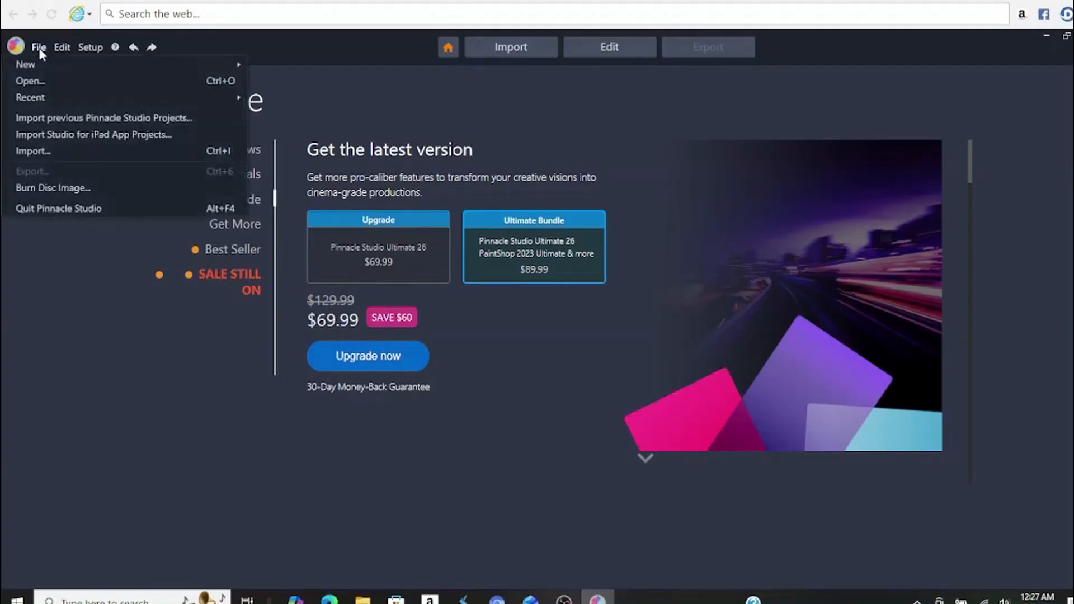
mouse_move(126, 66)
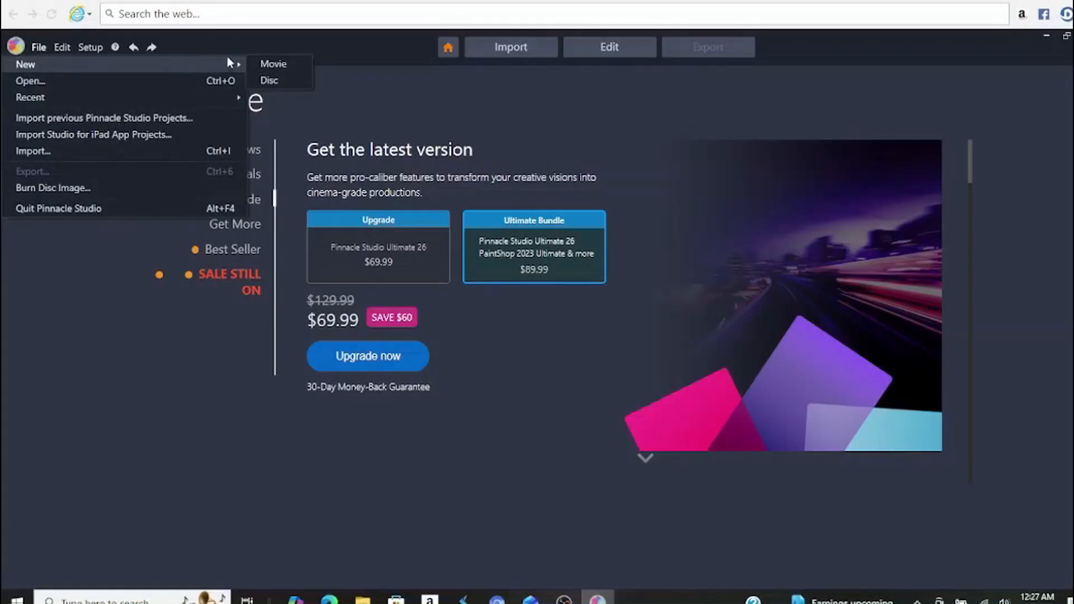
left_click(267, 67)
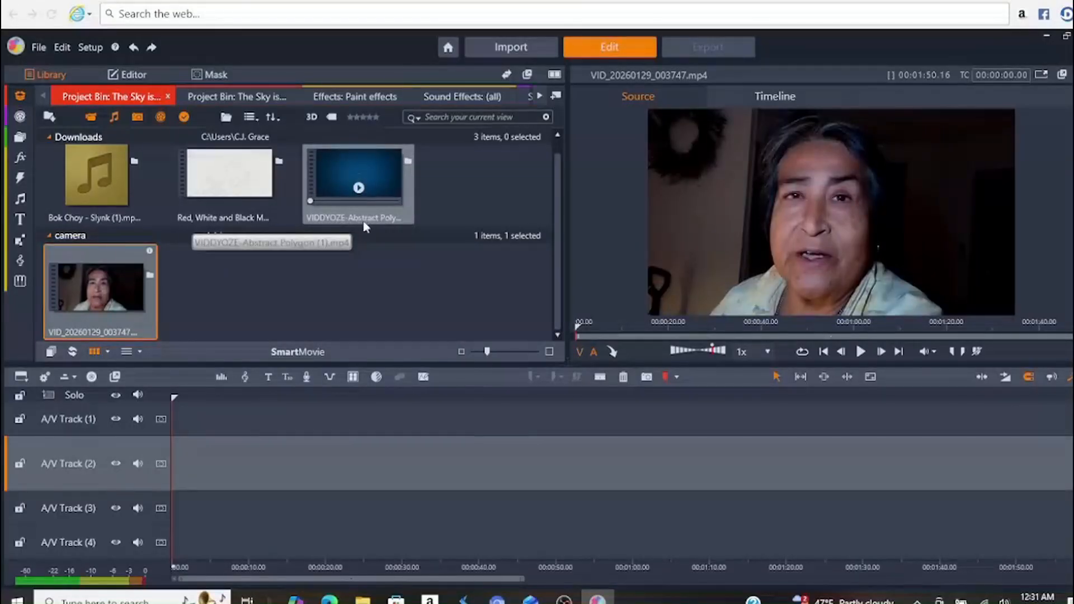
- Place VIDDYOZE-Abstract Polygon (1).mp4 at the start of A/V Track (2), with VID_20260129_003747.mp4 directly after it
left_click(383, 174)
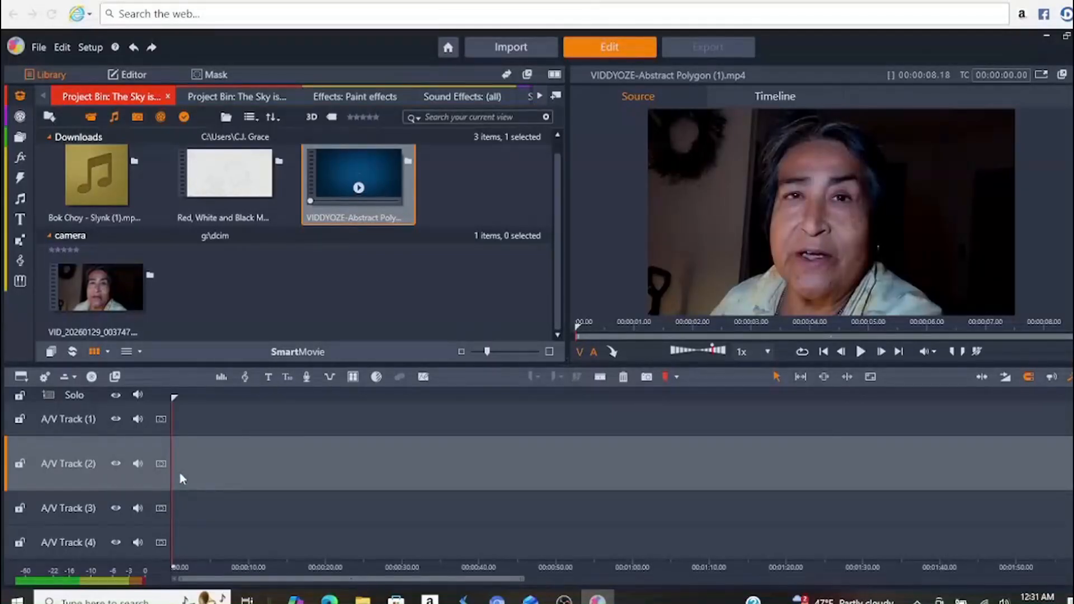
left_click_drag(181, 473, 181, 474)
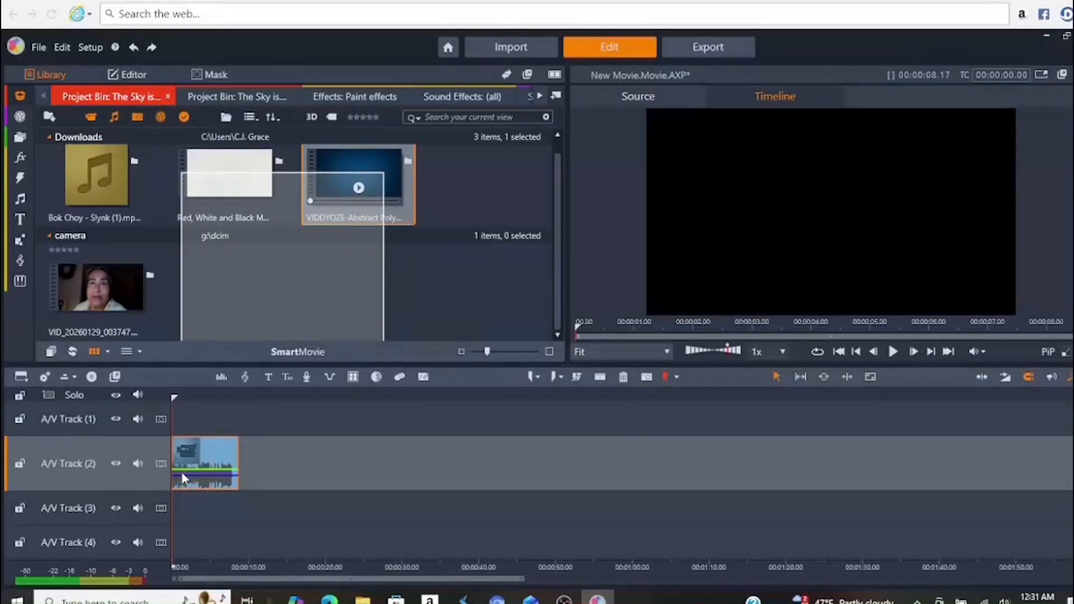
left_click_drag(183, 472, 413, 179)
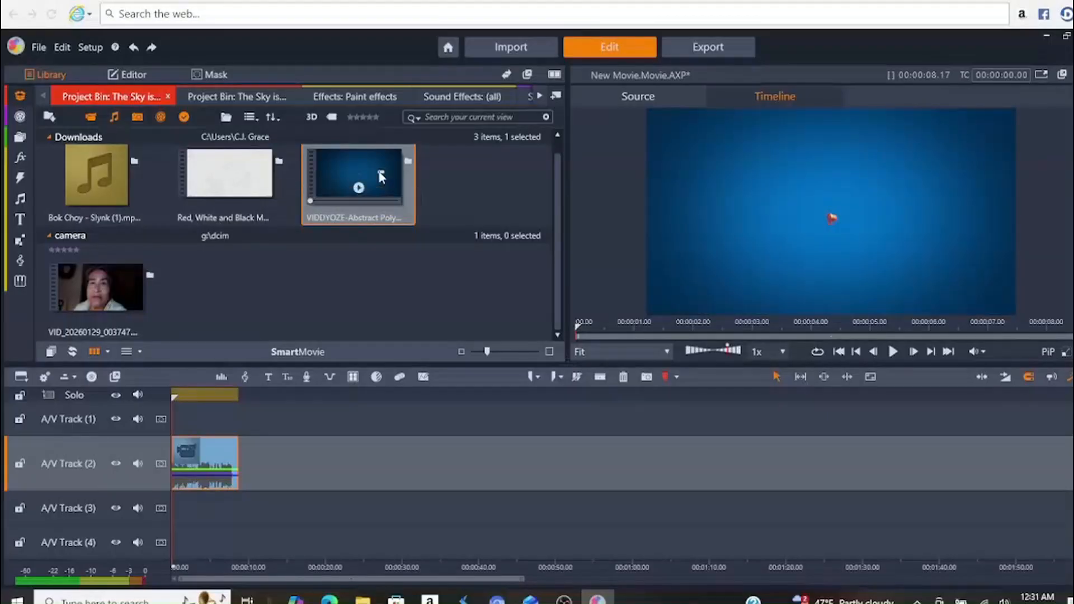
left_click(380, 177)
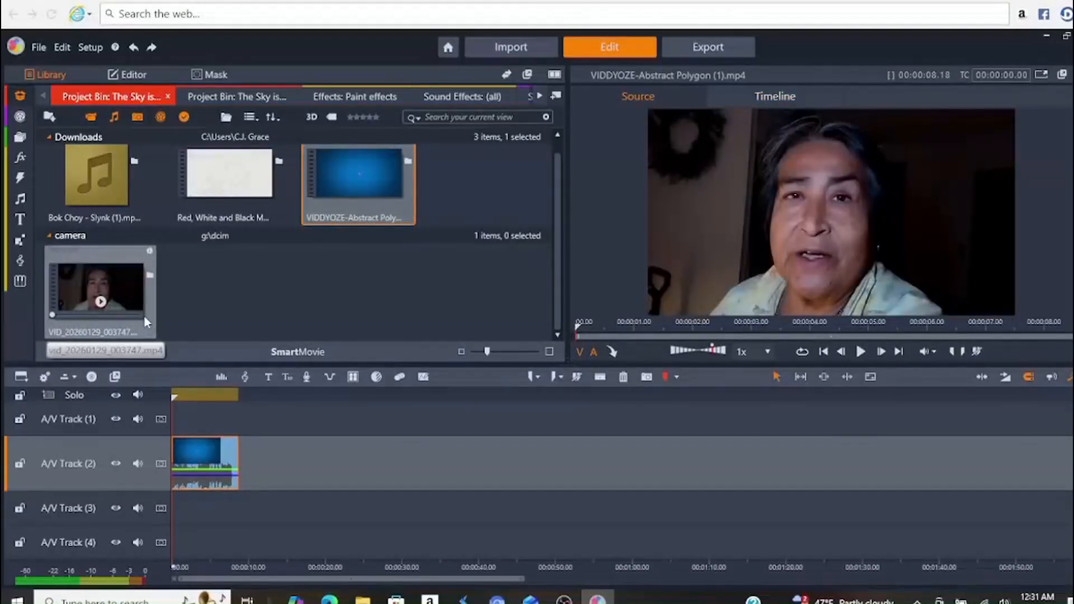
left_click_drag(136, 306, 255, 463)
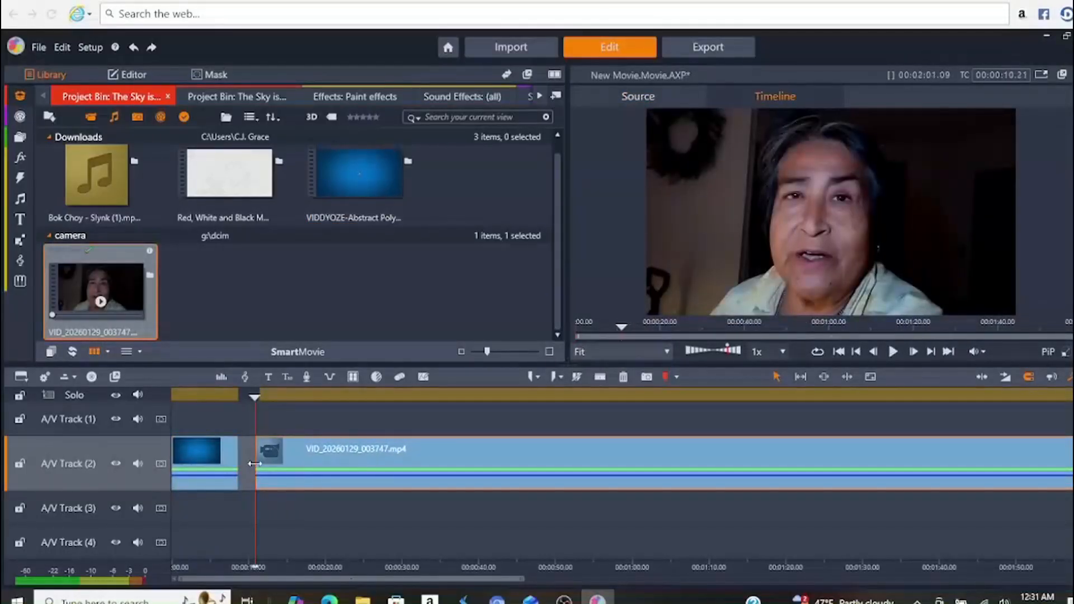
left_click_drag(286, 474, 271, 481)
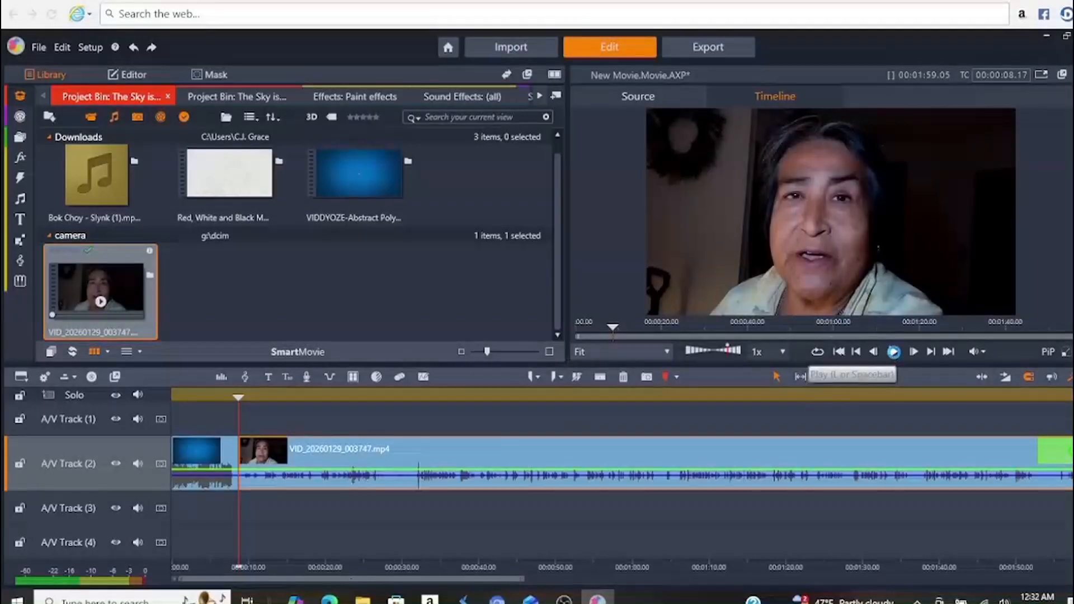
- Play through the camera clip up to about 00:01:04, replaying from 00:00:27.02, to look for a section to cut out
left_click(893, 352)
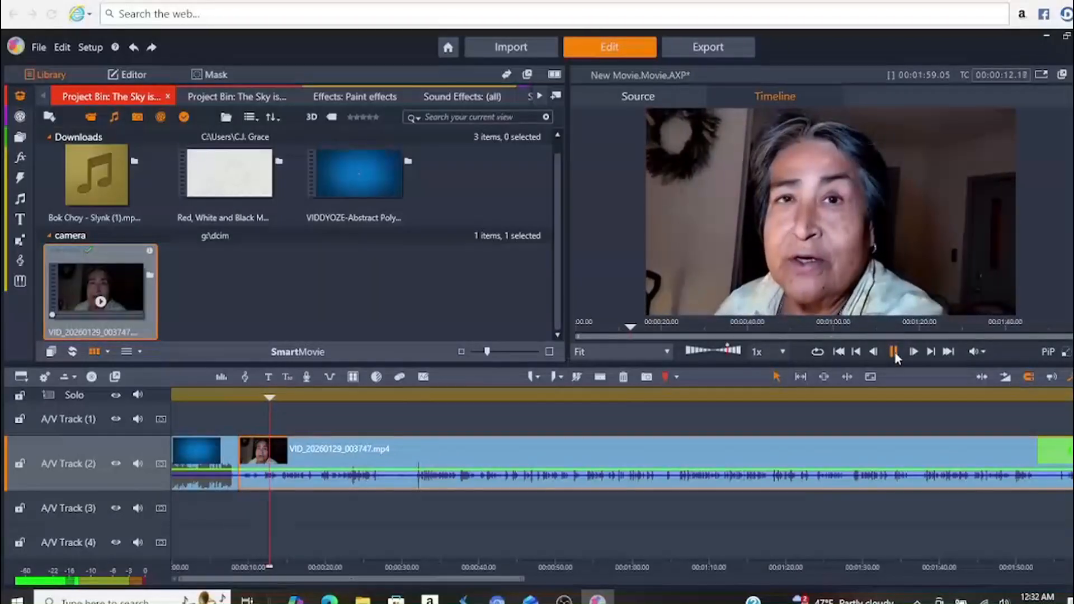
left_click(893, 352)
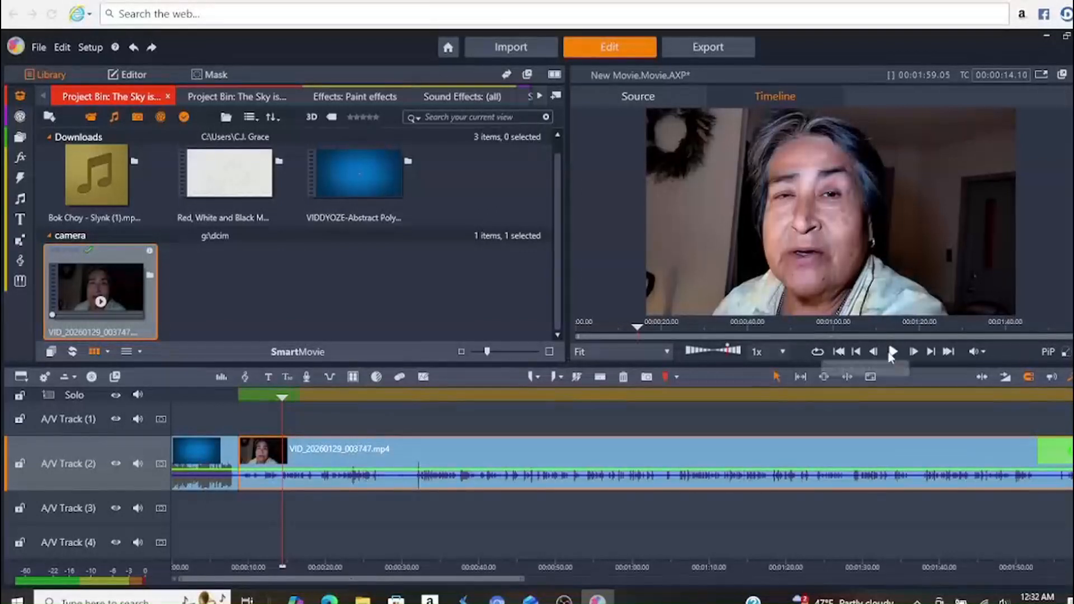
left_click(891, 352)
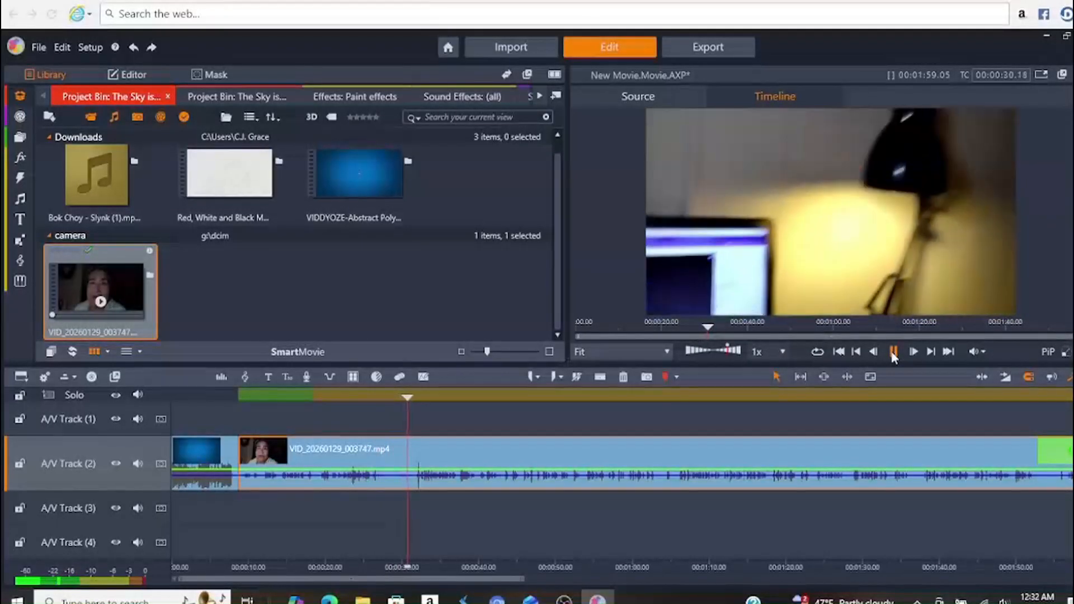
left_click(893, 352)
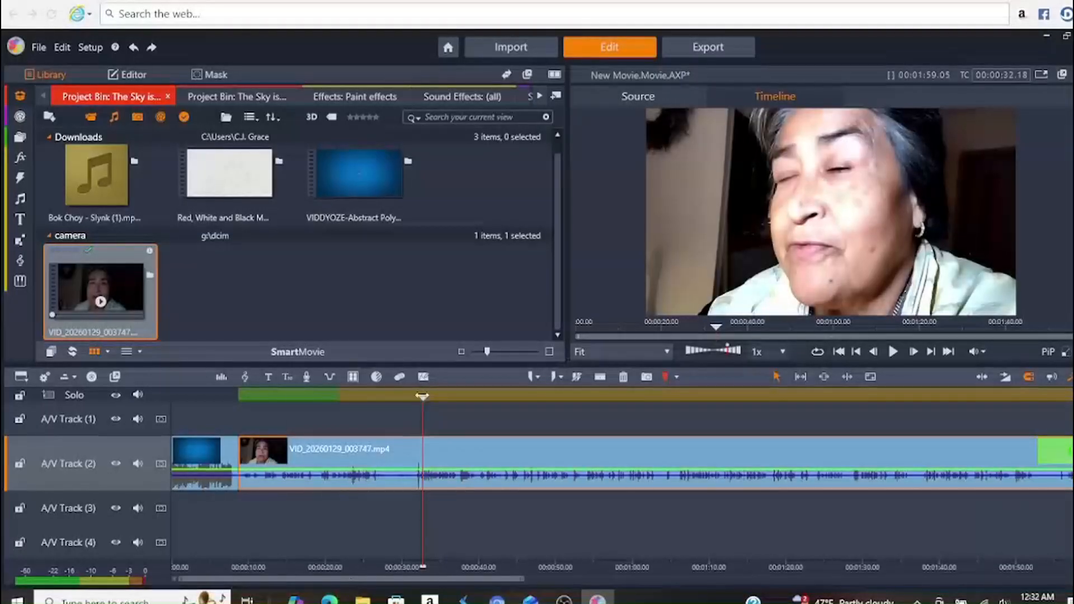
left_click_drag(423, 398, 379, 404)
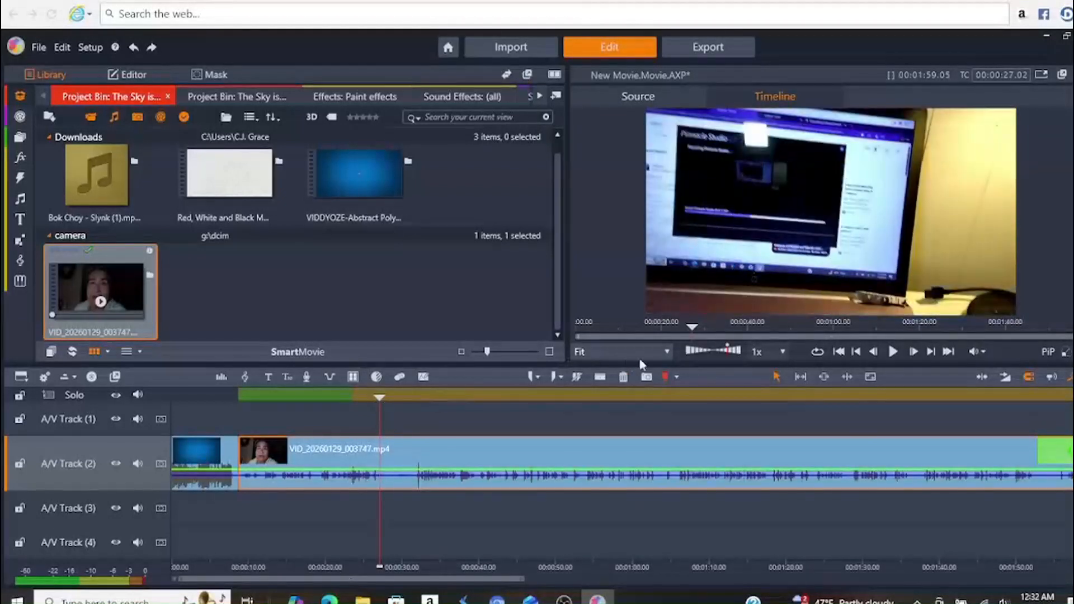
left_click(894, 352)
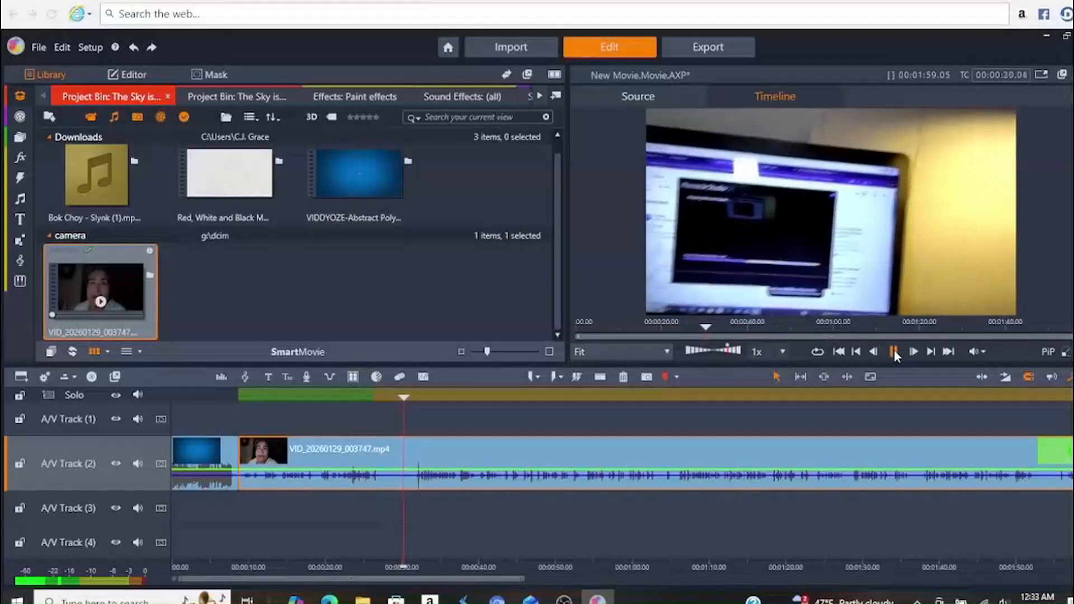
left_click(893, 351)
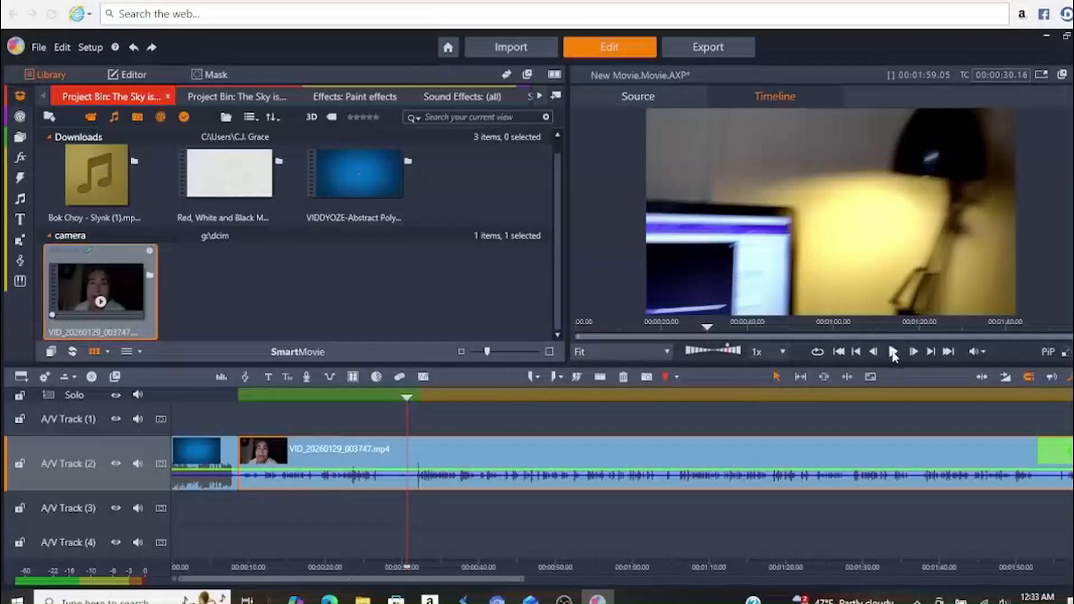
left_click(892, 353)
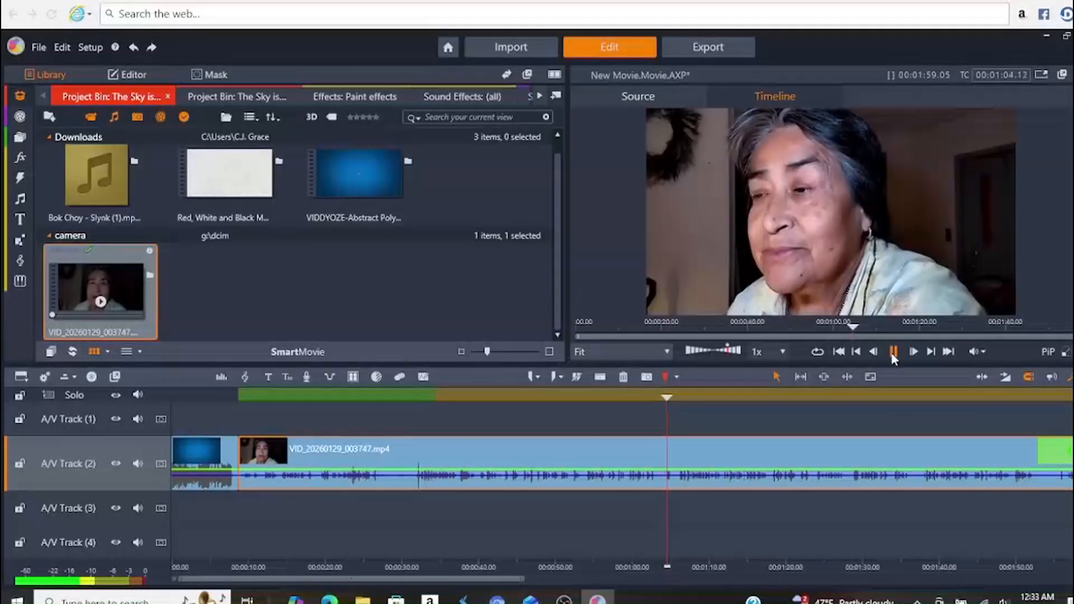
left_click(892, 352)
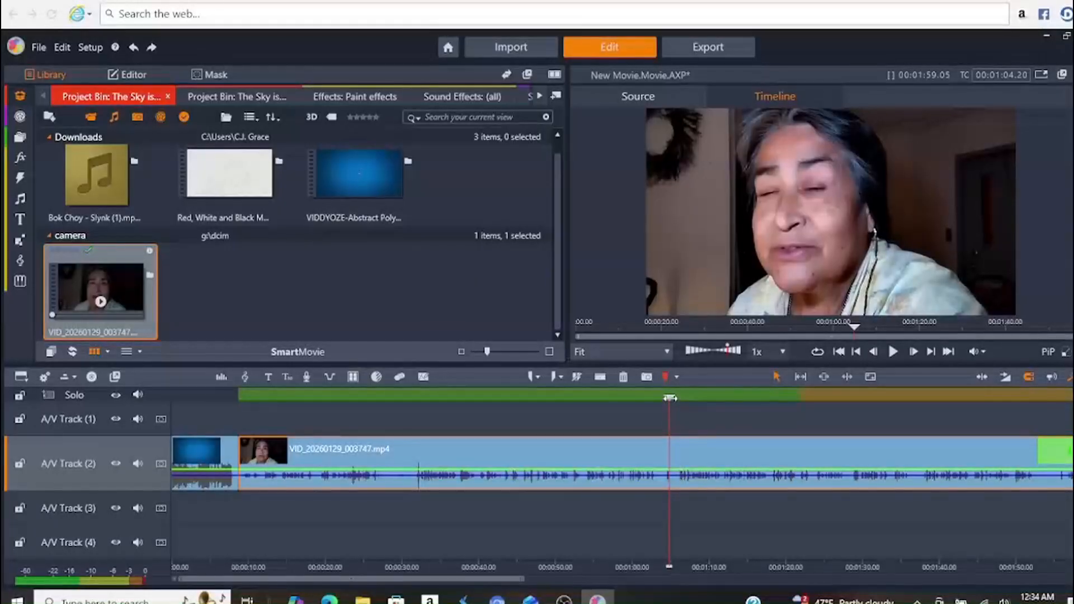
- Split the camera clip on A/V Track (2) at 00:01:03.05 and again at 00:01:04.07
left_click_drag(669, 397, 657, 397)
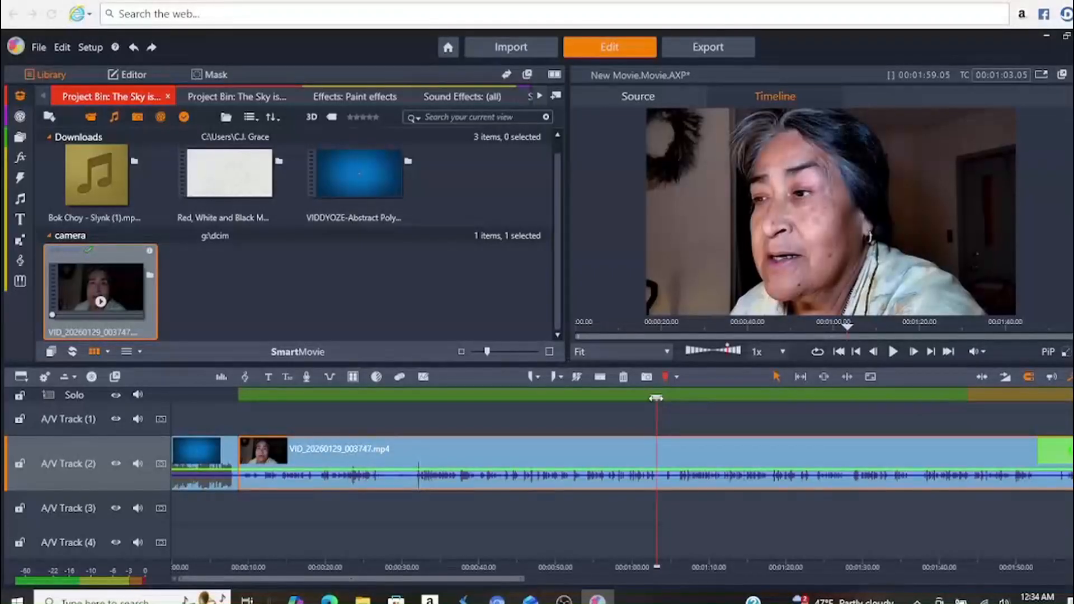
left_click(599, 376)
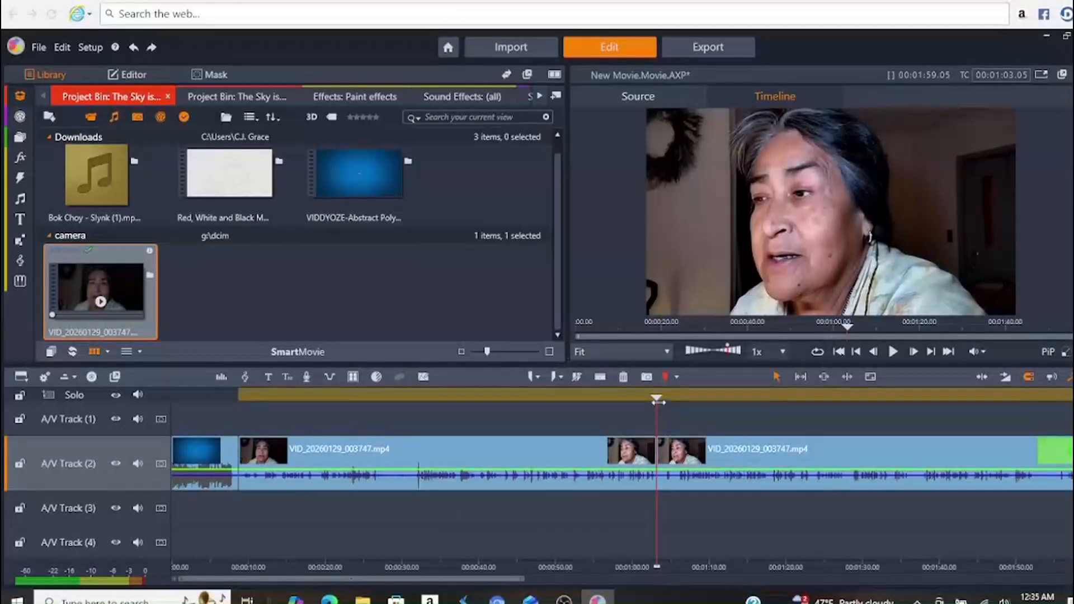
left_click_drag(657, 398, 665, 398)
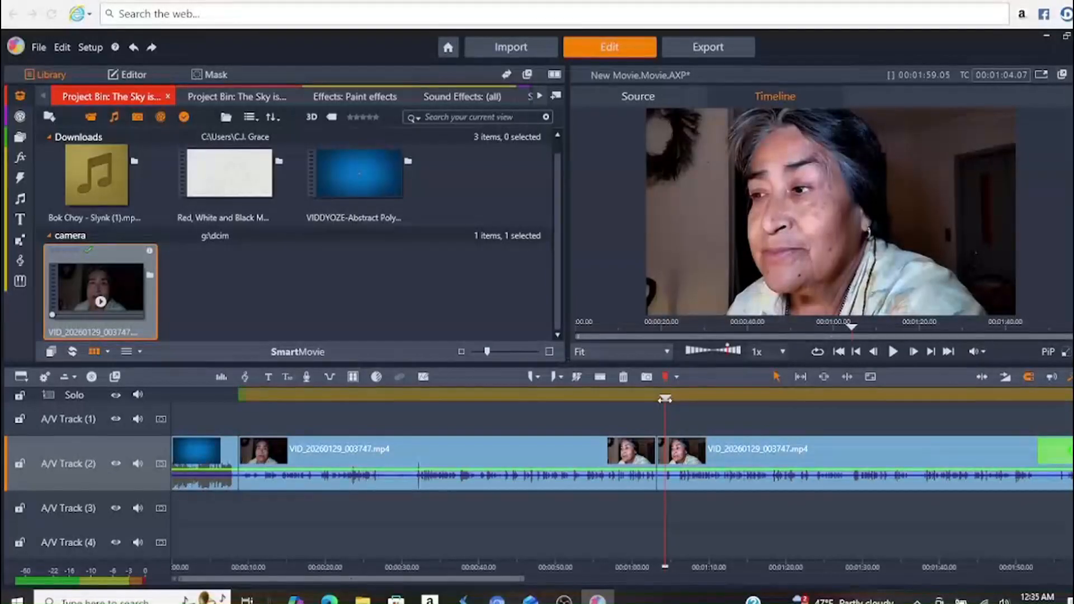
left_click(599, 377)
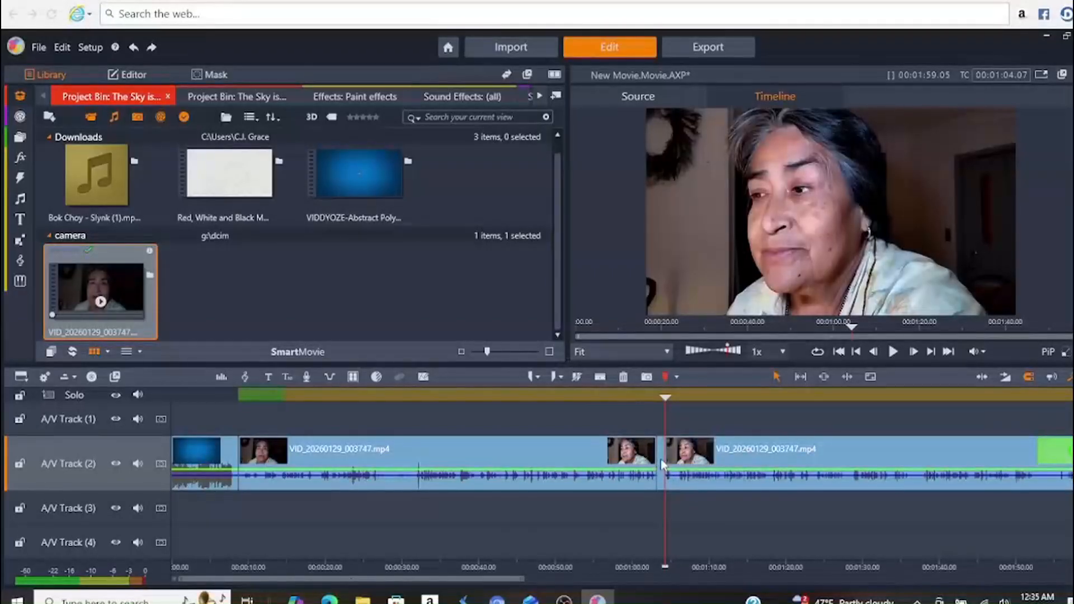
- Move the short piece between the two cuts to A/V Track (3) and delete it, then play back the join
left_click_drag(661, 475, 659, 505)
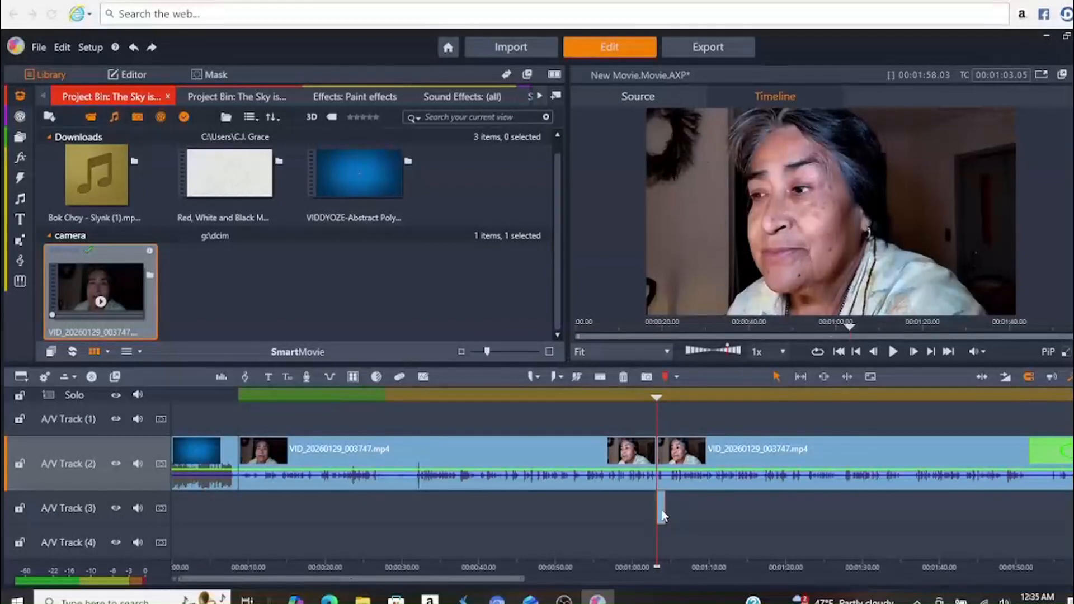
right_click(660, 511)
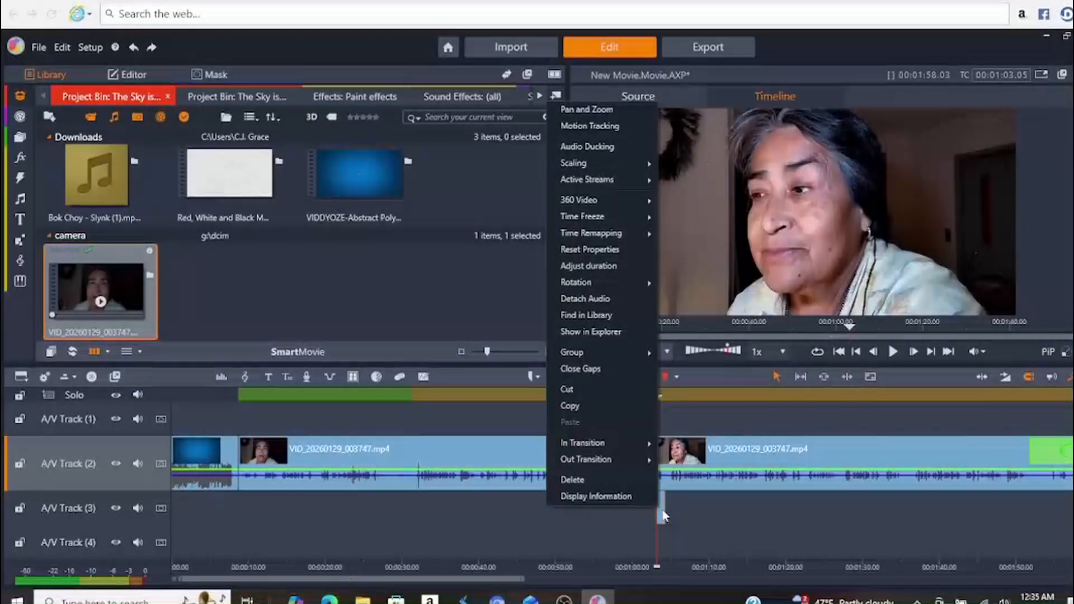
left_click(620, 482)
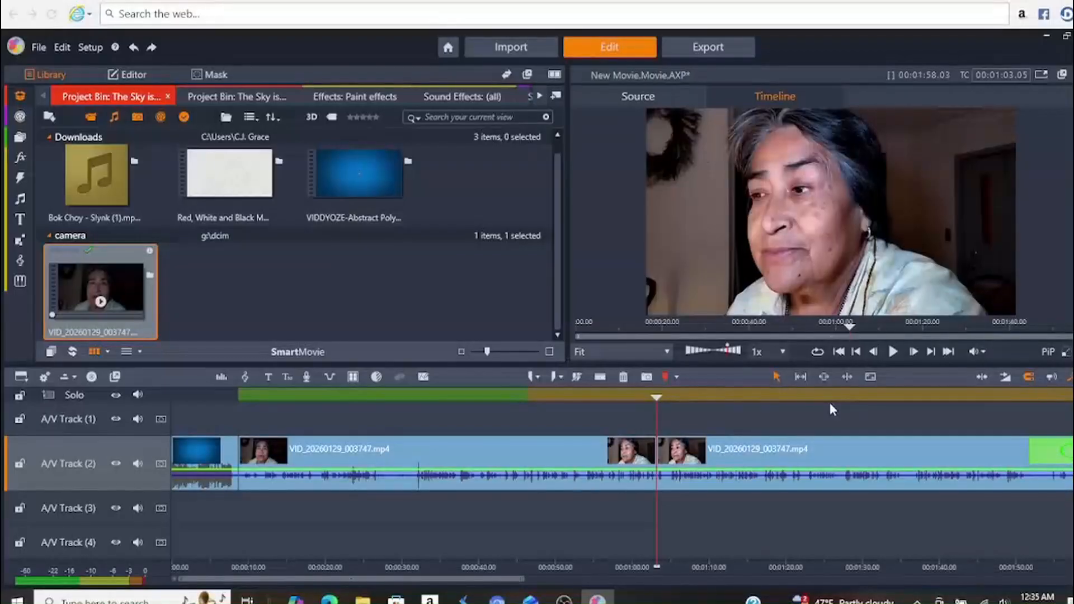
left_click(893, 352)
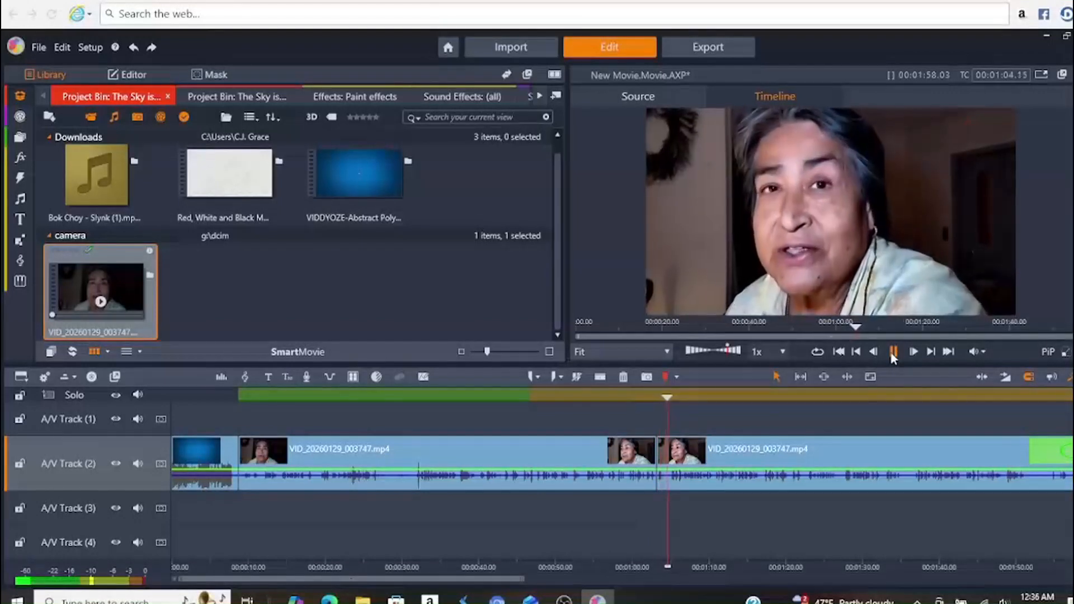
left_click(892, 352)
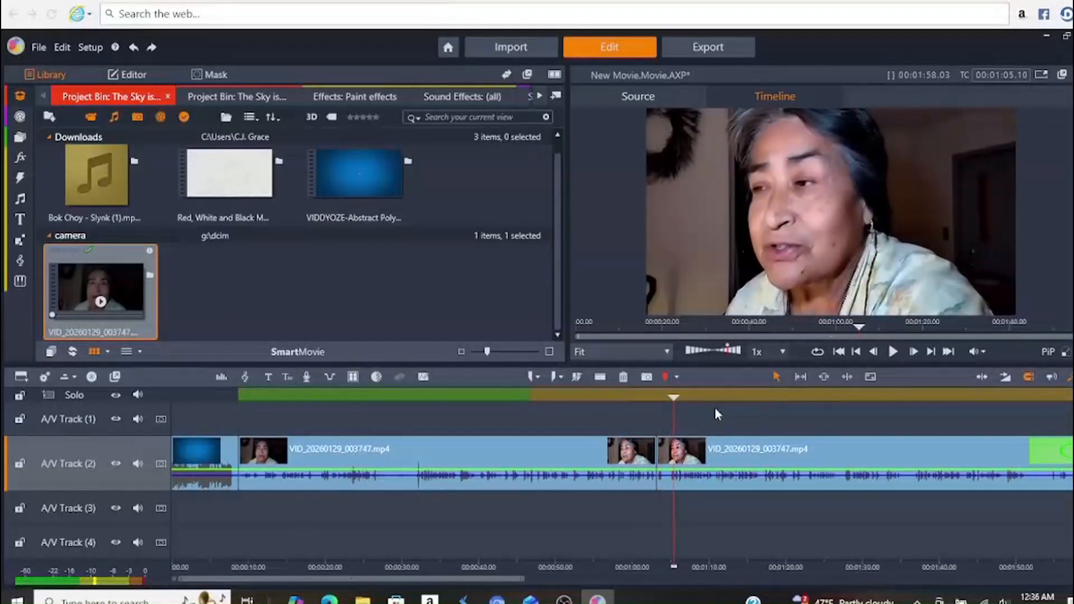
- Split the second part of the camera clip on A/V Track (2) at 00:01:04.00 and again at 00:01:04.22
left_click_drag(675, 399, 662, 398)
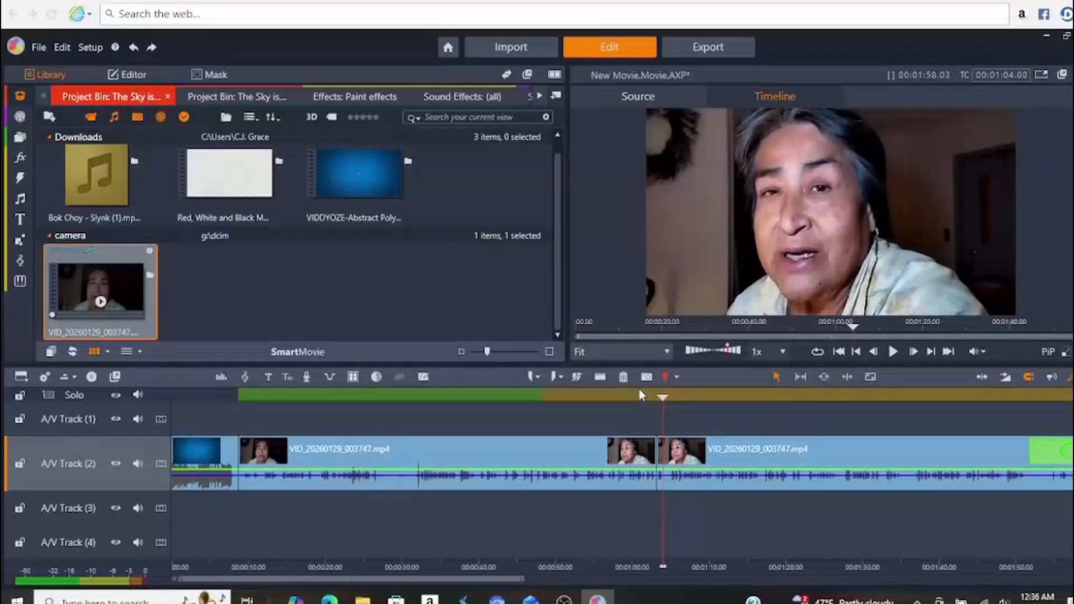
left_click(599, 377)
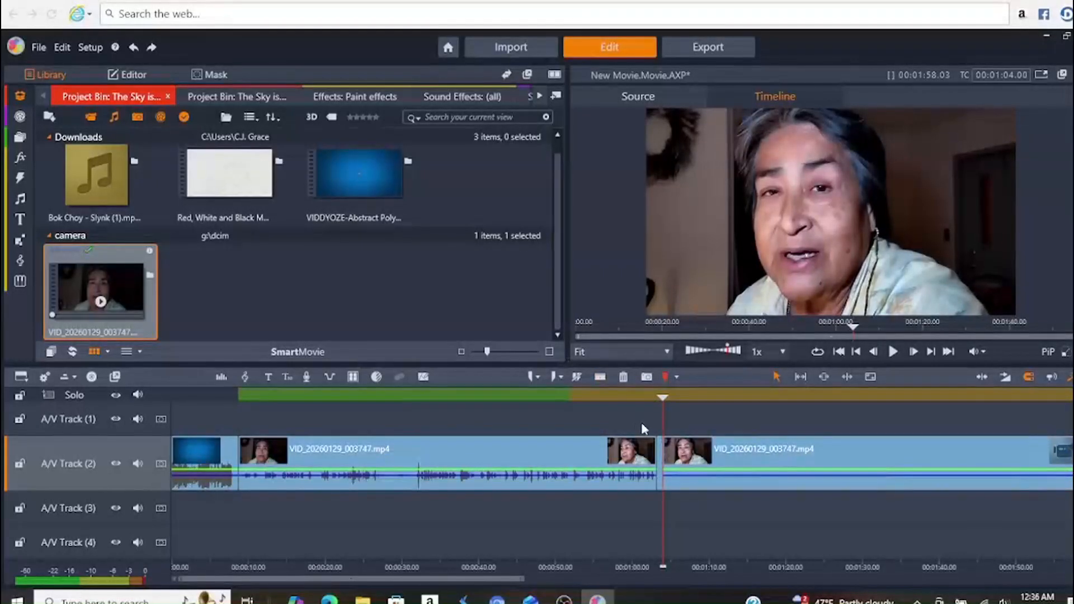
left_click(661, 398)
left_click_drag(661, 398, 670, 398)
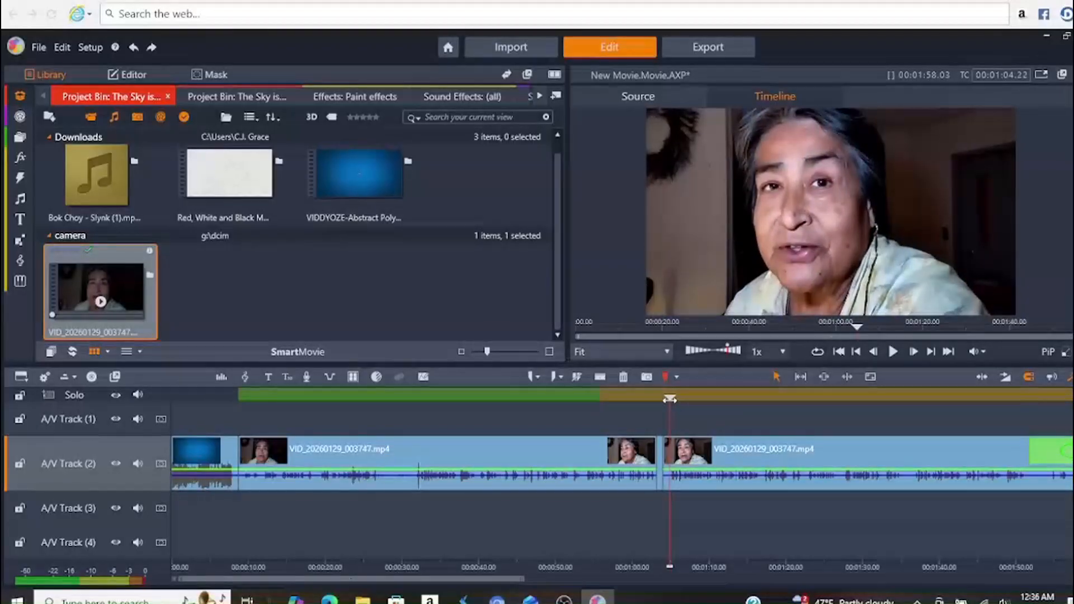
left_click(599, 377)
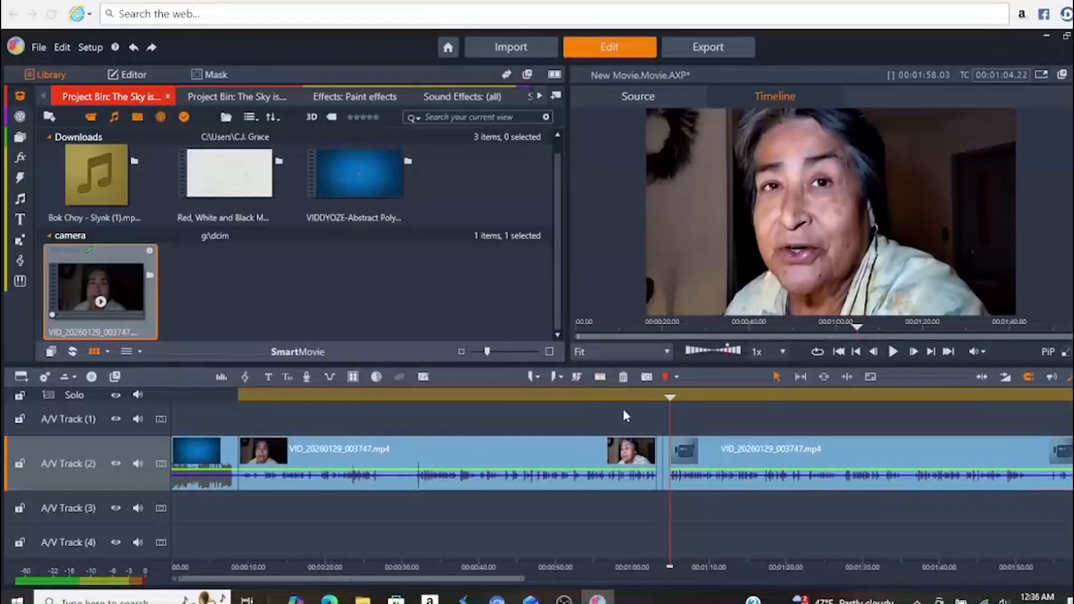
- Move the short piece between 00:01:04.00 and 00:01:04.22 down to A/V Track (3) and delete it
left_click(663, 454)
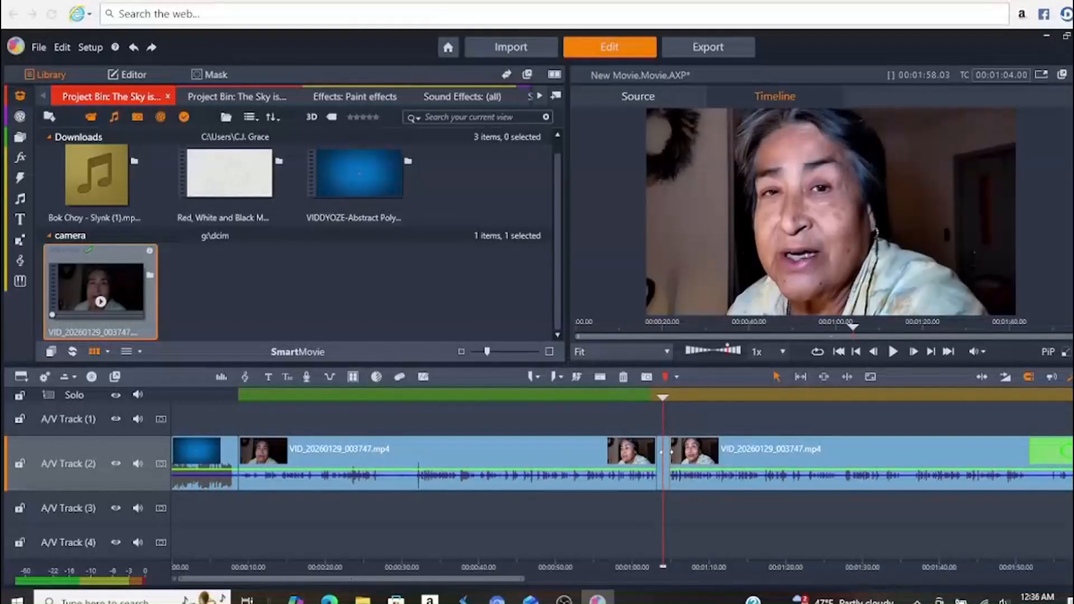
left_click_drag(662, 409, 642, 409)
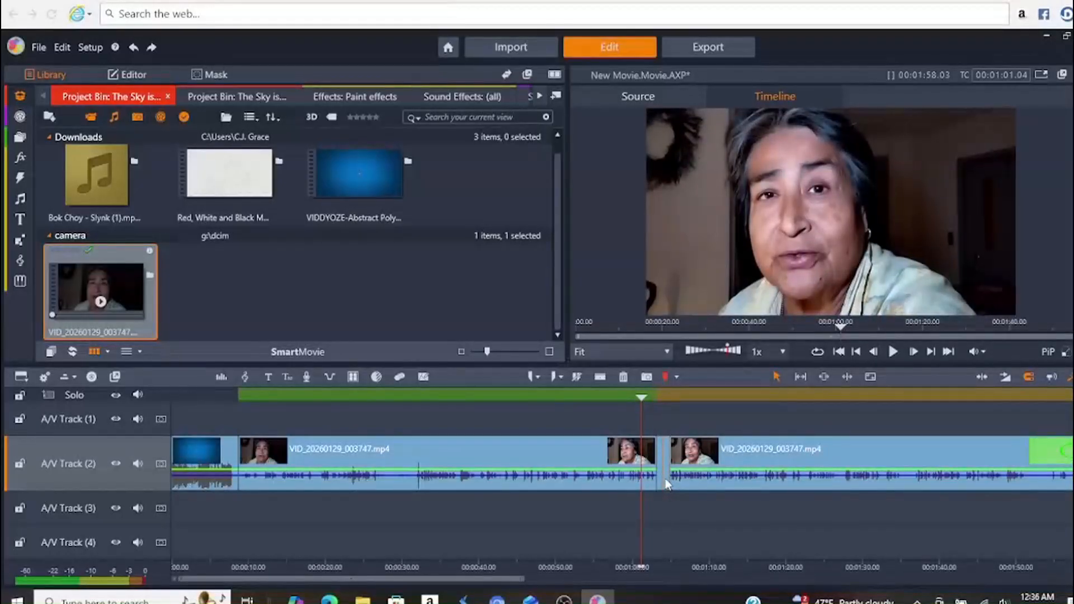
left_click_drag(667, 482, 669, 512)
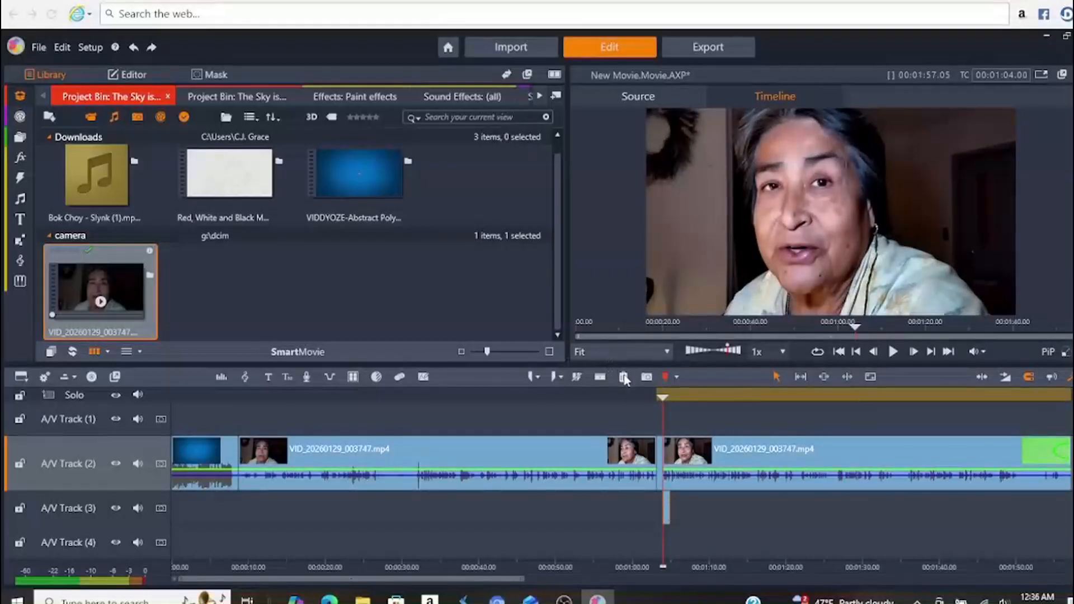
left_click(623, 380)
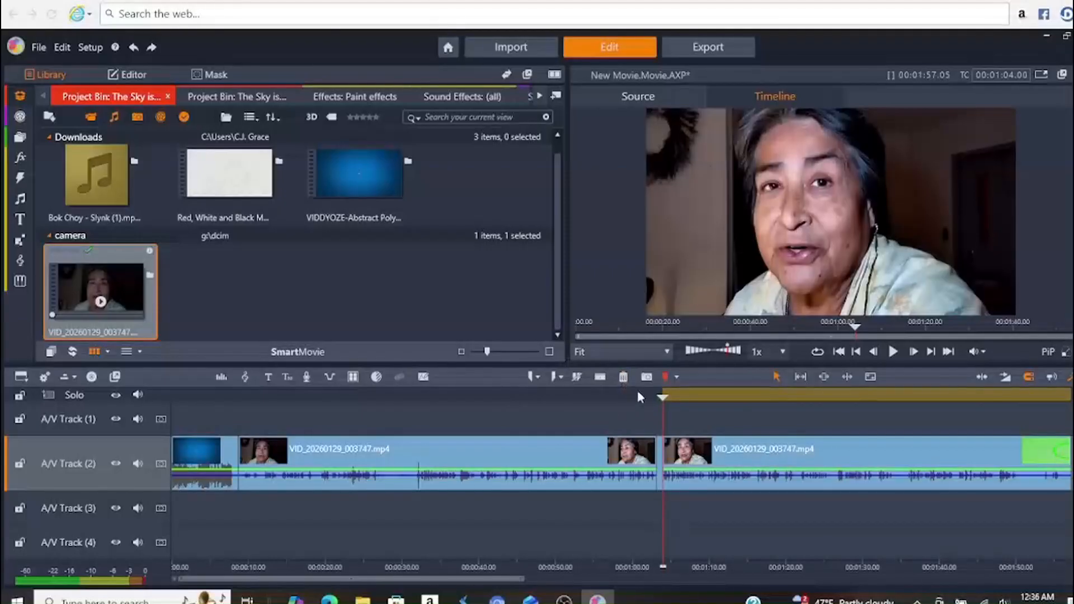
- Shift the long camera piece after the join aside, then move the leftover sliver at 00:01:03.05 to A/V Track (3) and delete it
left_click_drag(662, 398, 645, 397)
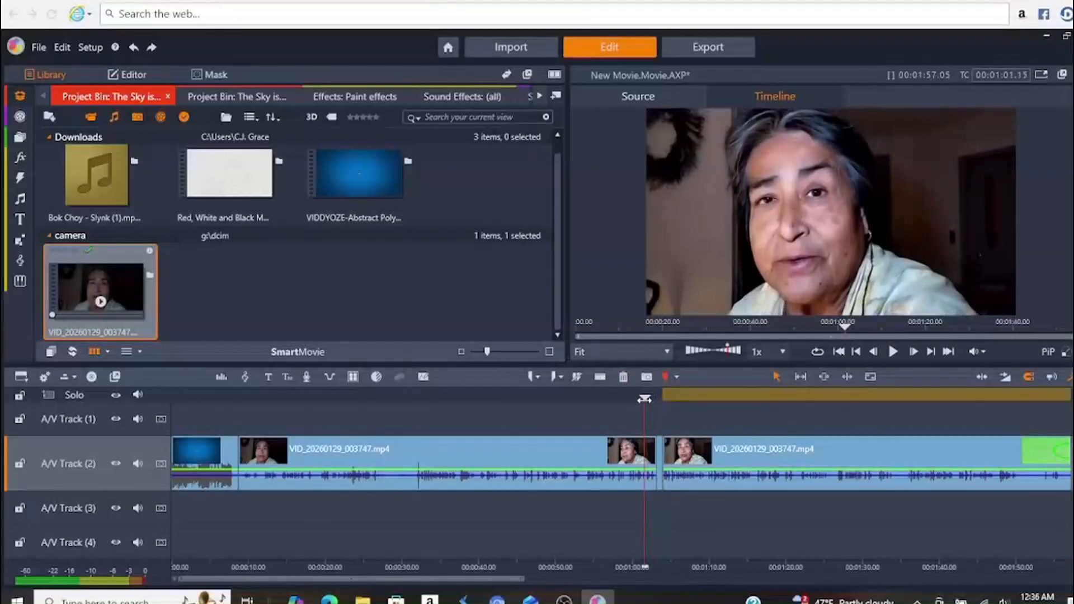
left_click(663, 472)
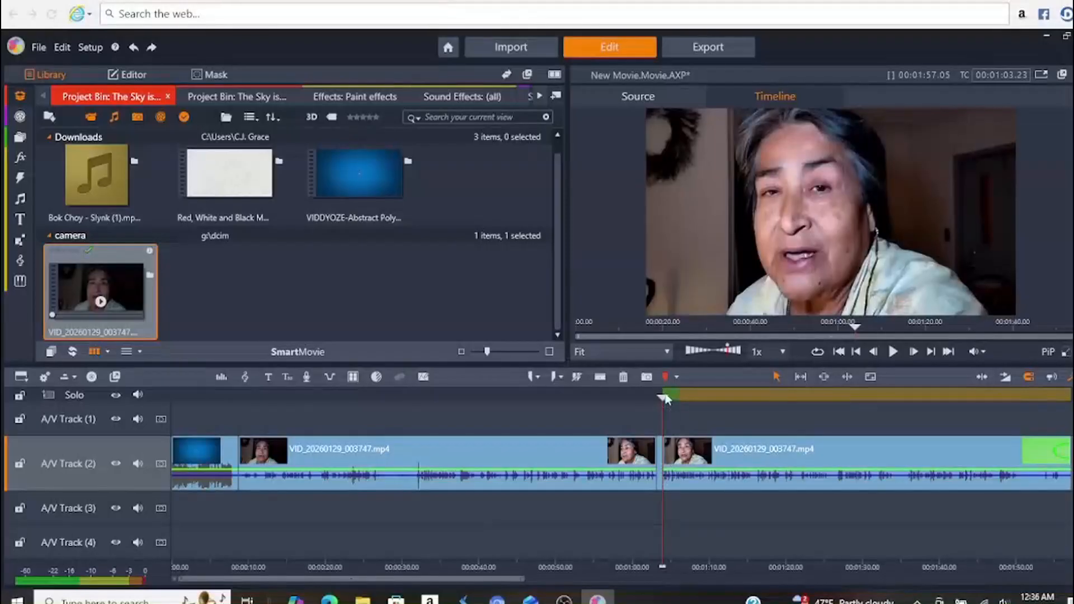
left_click_drag(662, 398, 641, 398)
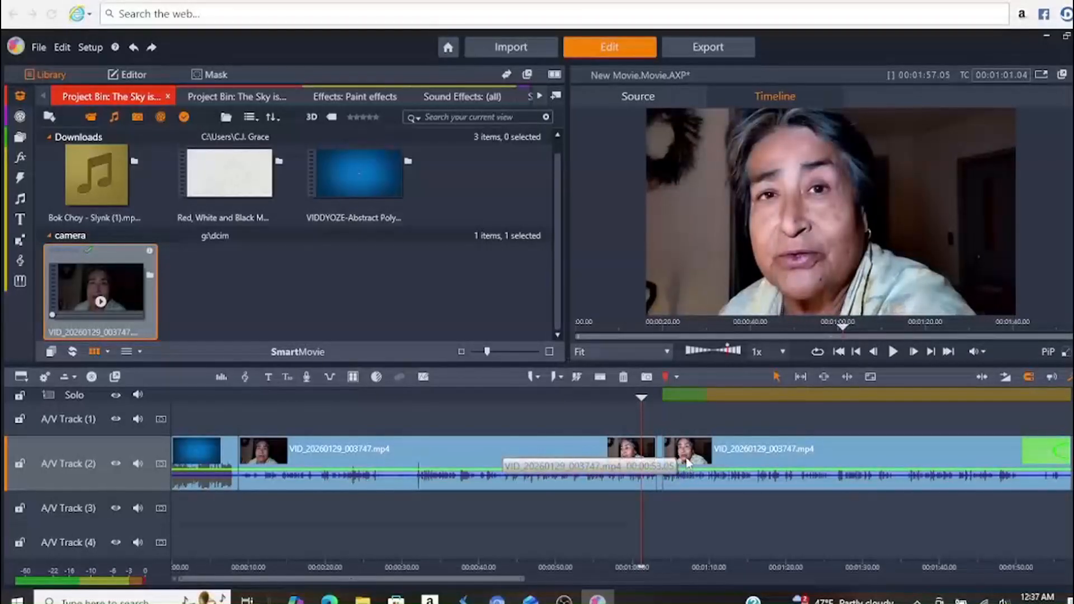
left_click_drag(686, 462, 706, 462)
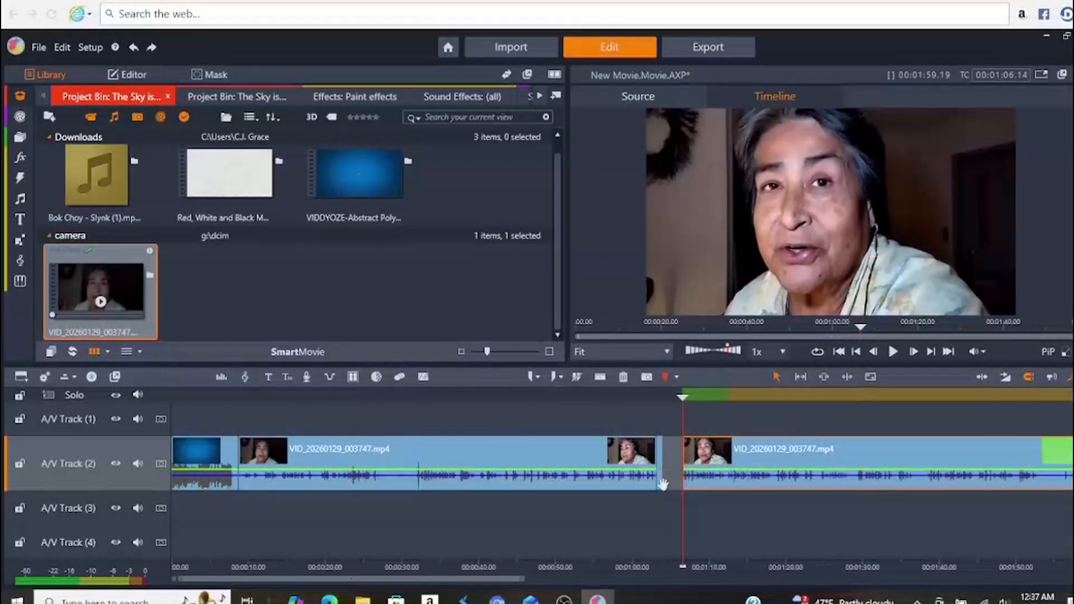
left_click_drag(660, 482, 663, 500)
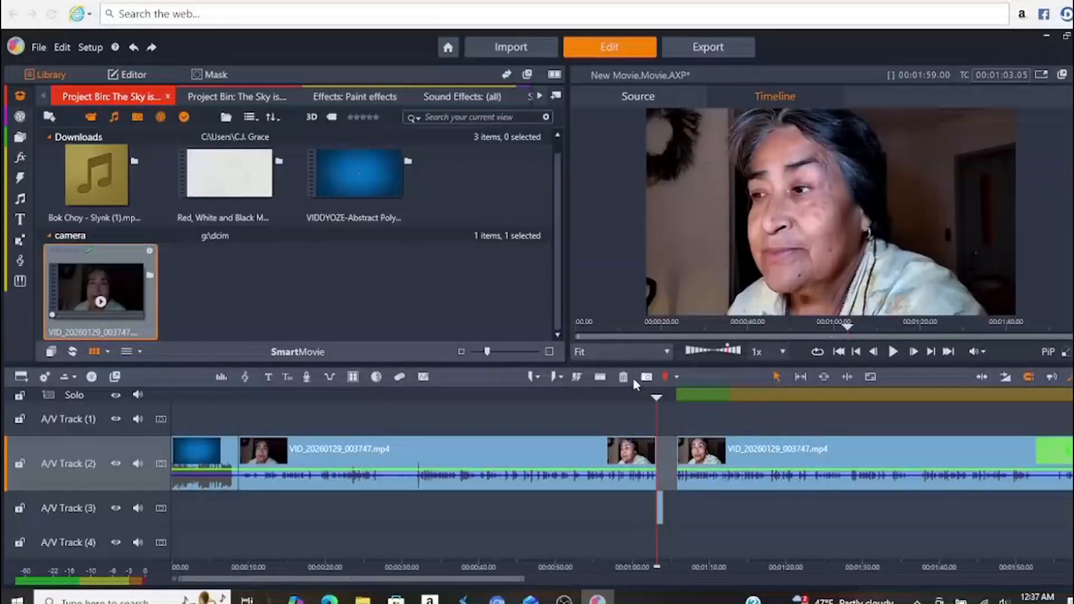
left_click(624, 377)
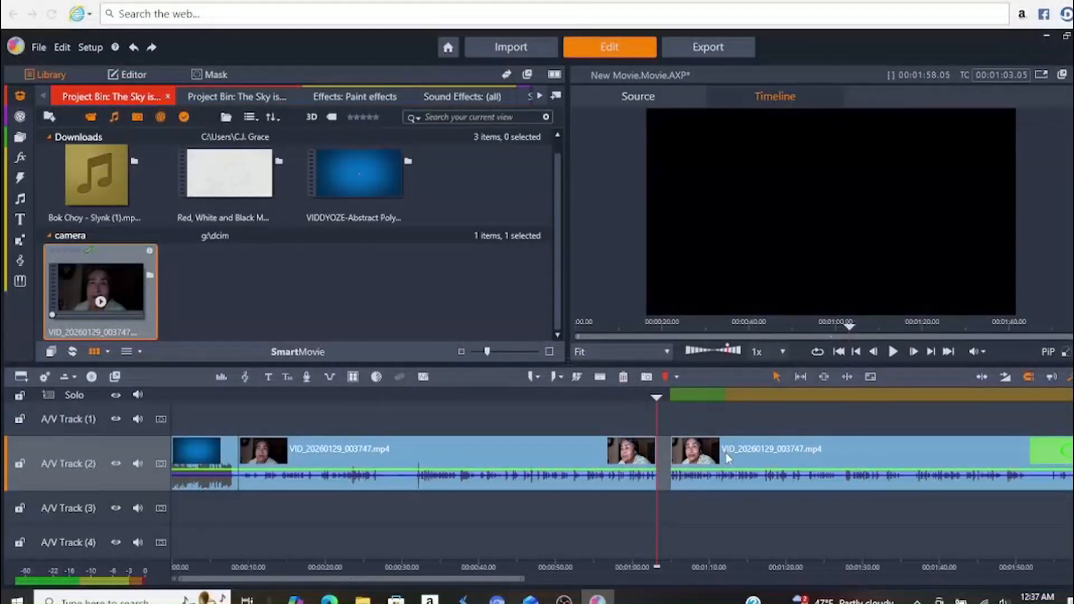
- Close the gap by moving the remaining camera piece against the first one, and play from 00:01:02.08 to about 00:01:34.16
left_click_drag(718, 453, 704, 453)
left_click(672, 395)
left_click_drag(673, 395, 649, 399)
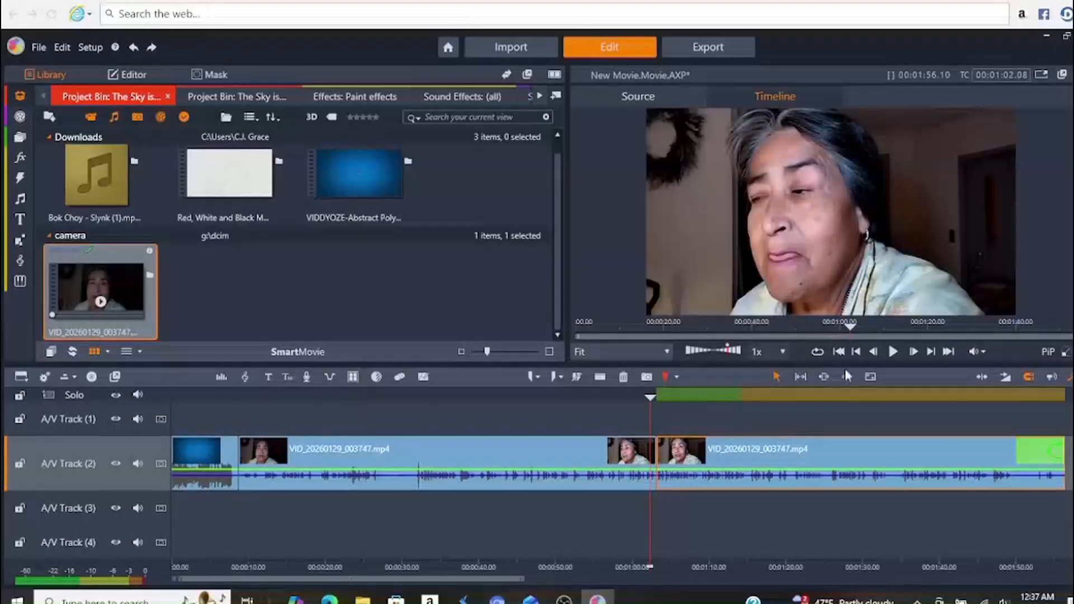
left_click(890, 359)
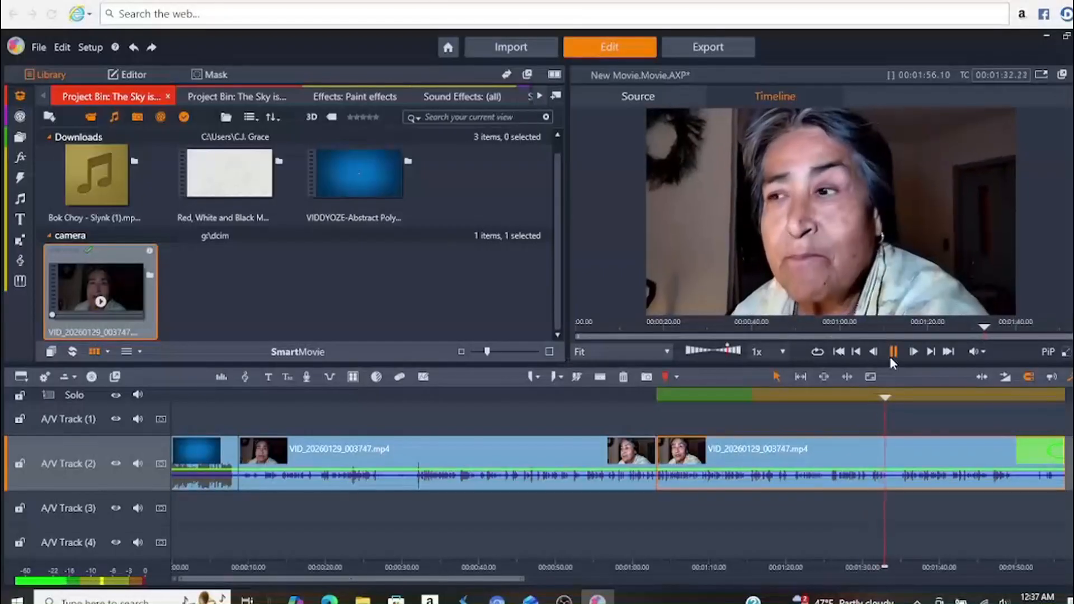
left_click(892, 353)
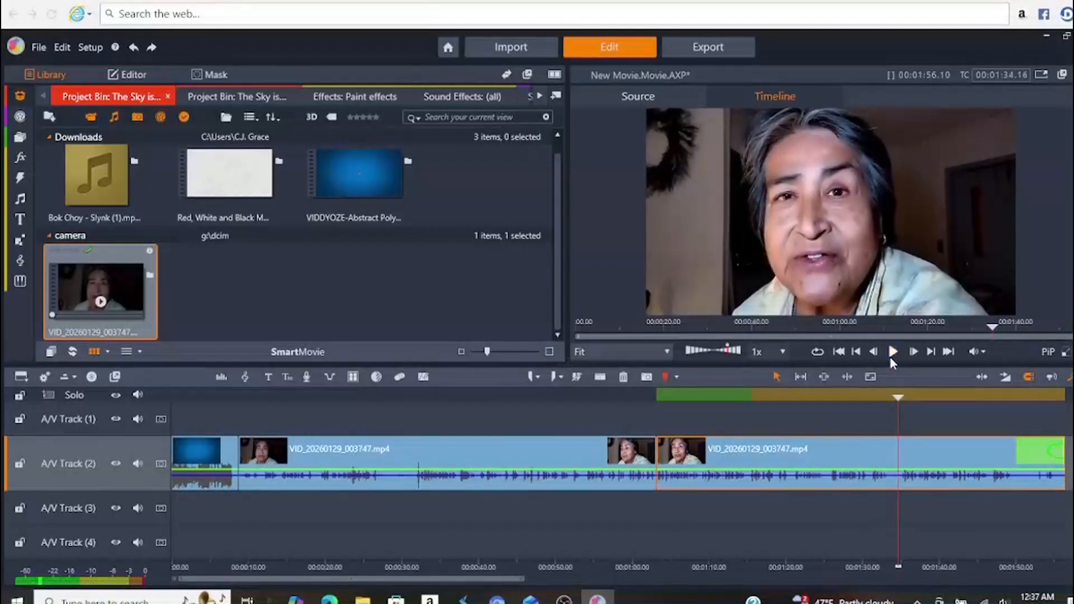
- Split the camera clip on A/V Track (2) at 00:01:33.06 and again at 00:01:34.23
left_click_drag(898, 400, 887, 400)
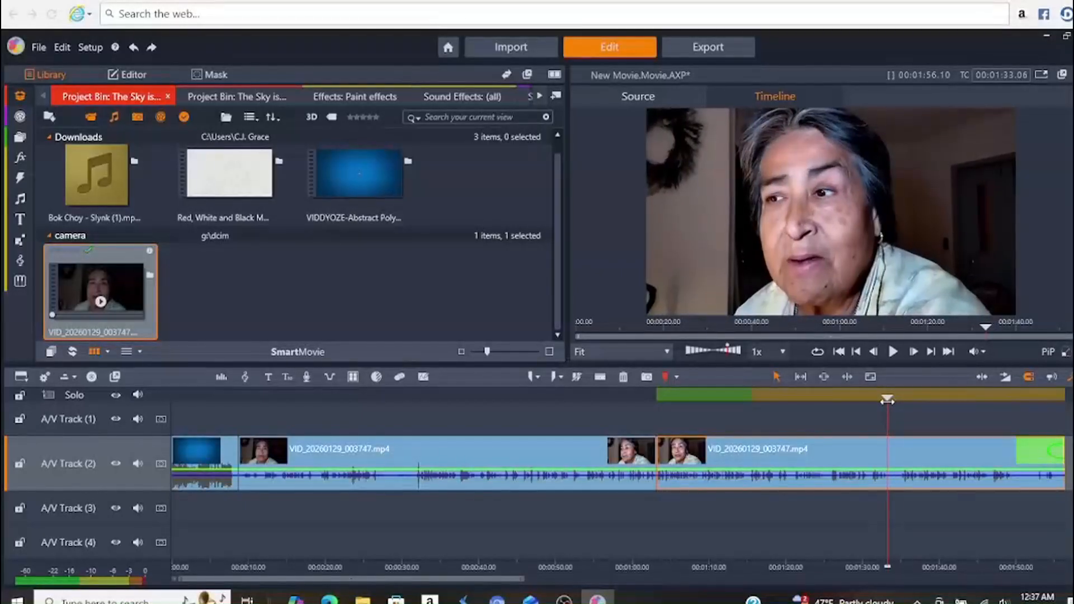
left_click(600, 378)
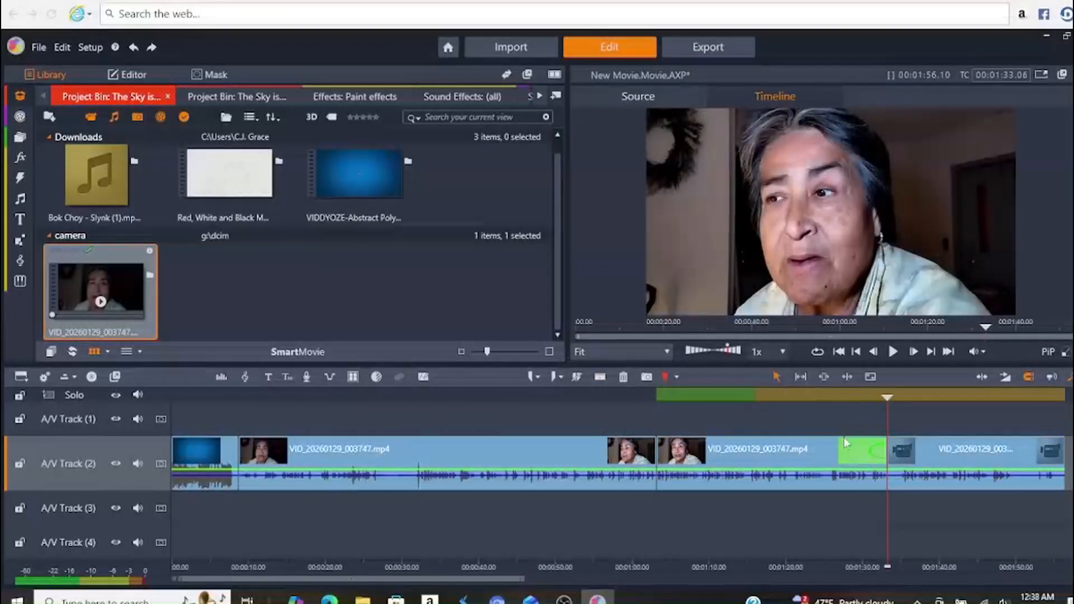
left_click_drag(887, 396, 900, 397)
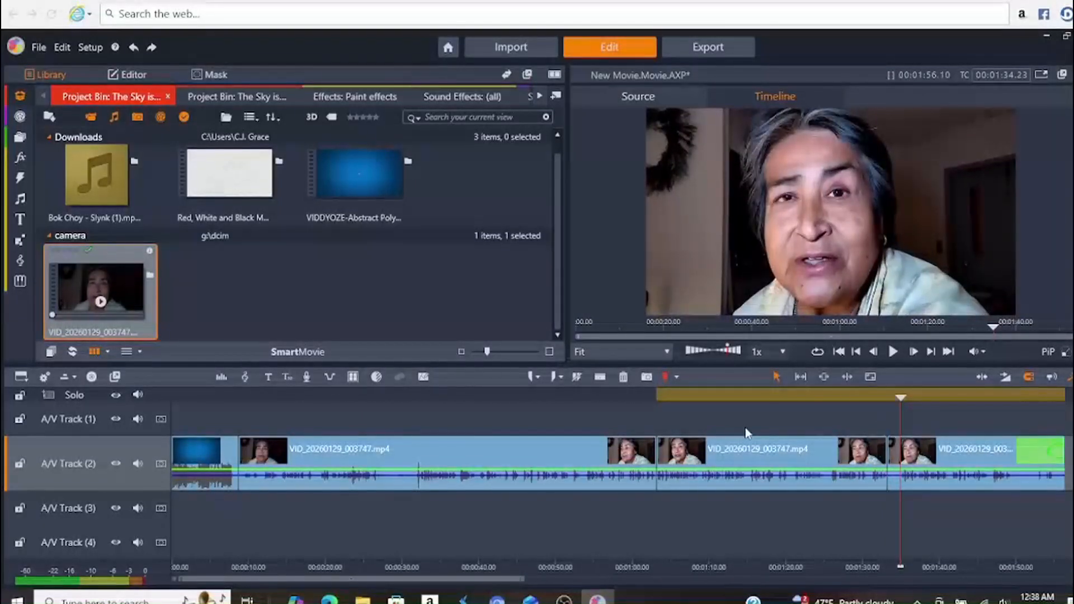
left_click(599, 377)
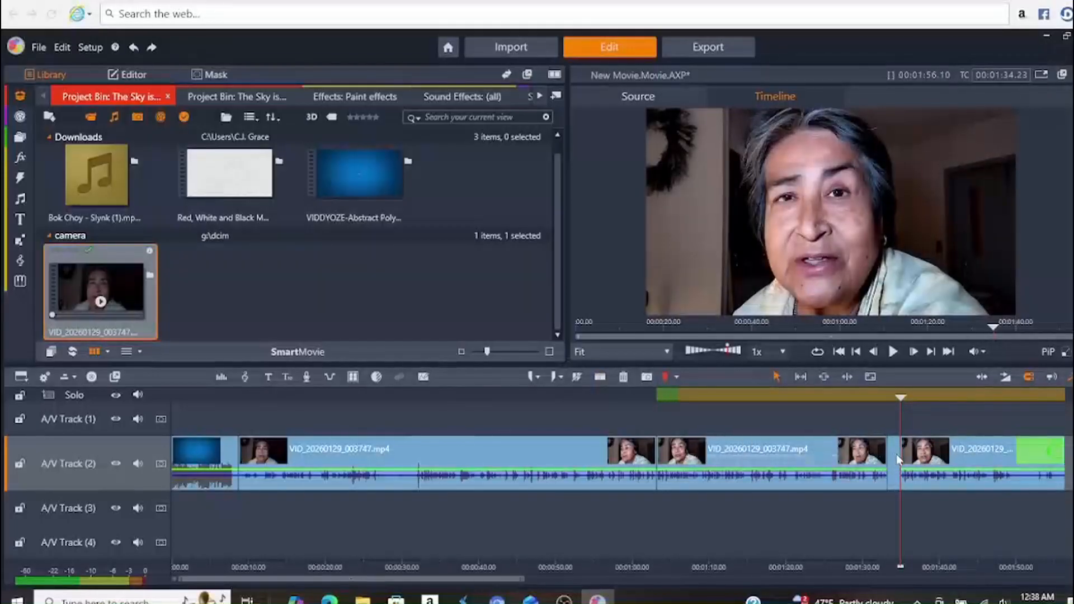
- Move the short piece between 00:01:33.06 and 00:01:34.23 to A/V Track (3) and delete it
left_click_drag(897, 458, 894, 512)
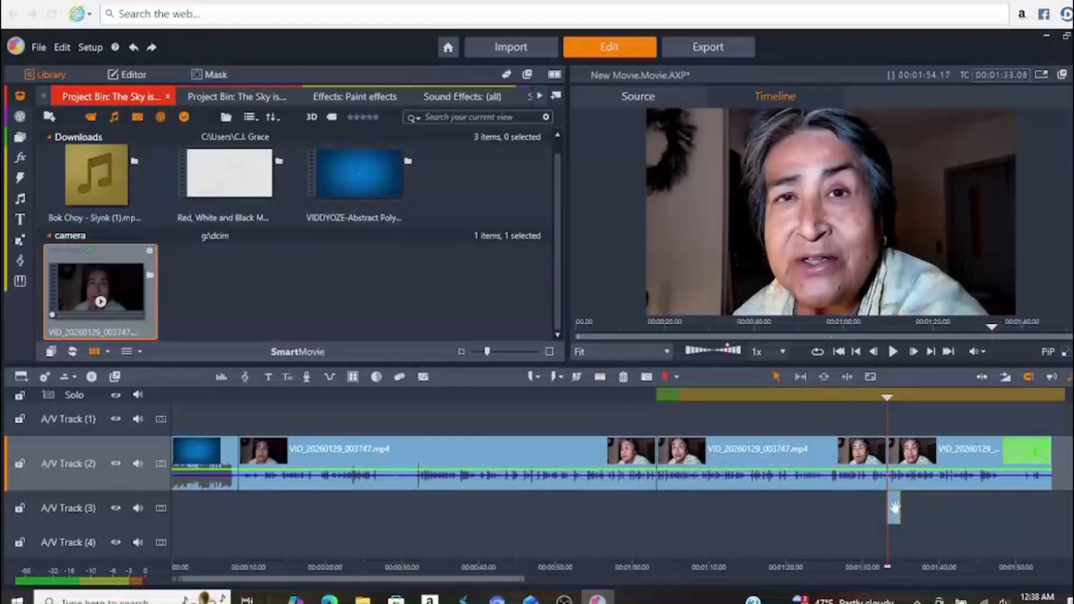
right_click(895, 512)
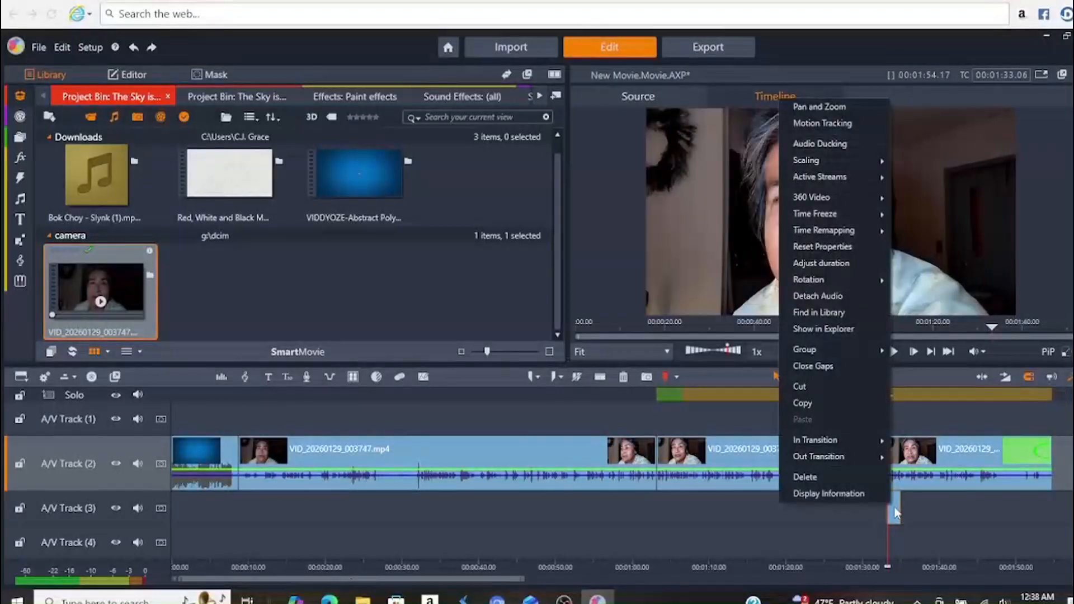
left_click(844, 476)
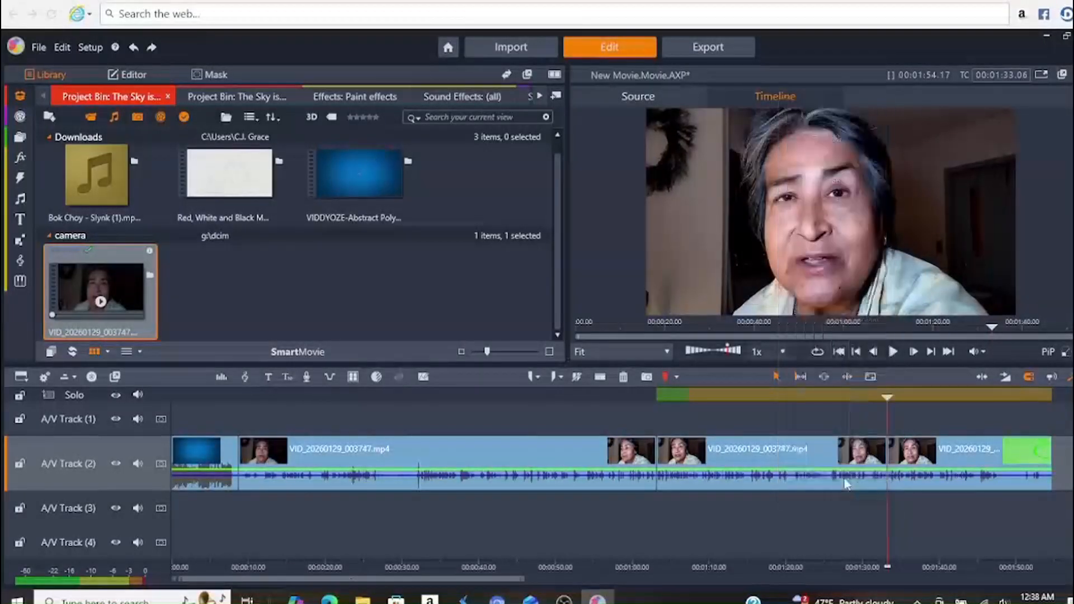
- Play the camera clip from 00:01:32.15 to about 00:01:49.03 to check the join and the ending
left_click_drag(887, 398, 881, 399)
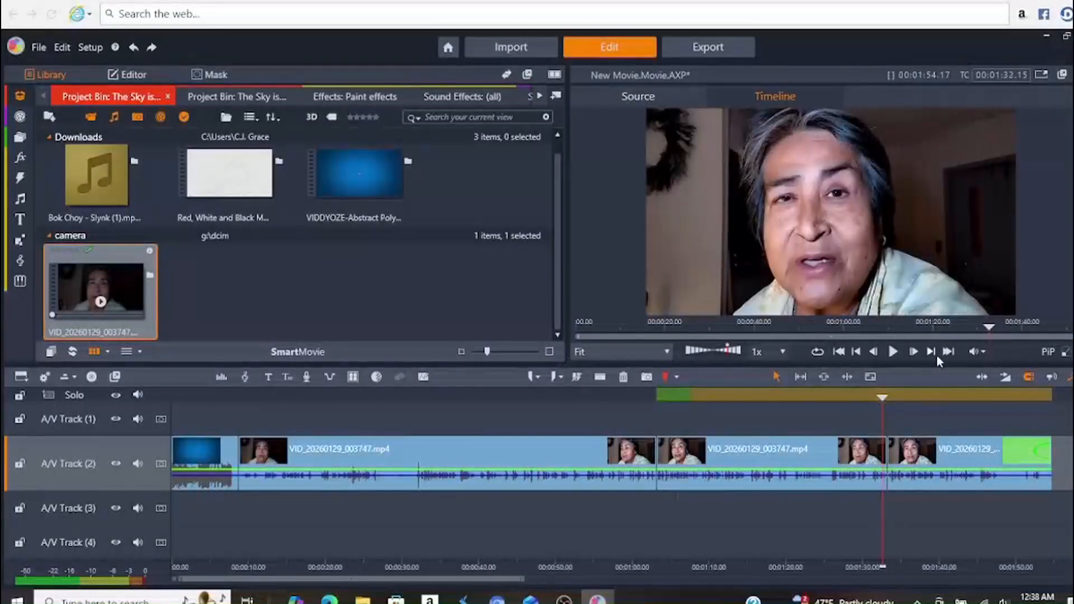
left_click(893, 352)
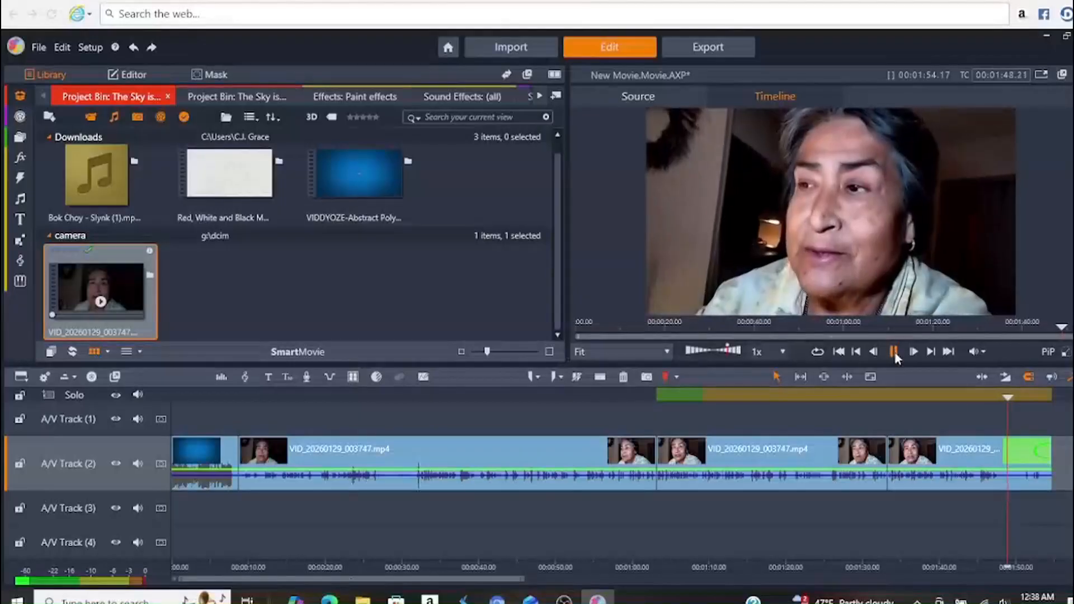
left_click(893, 351)
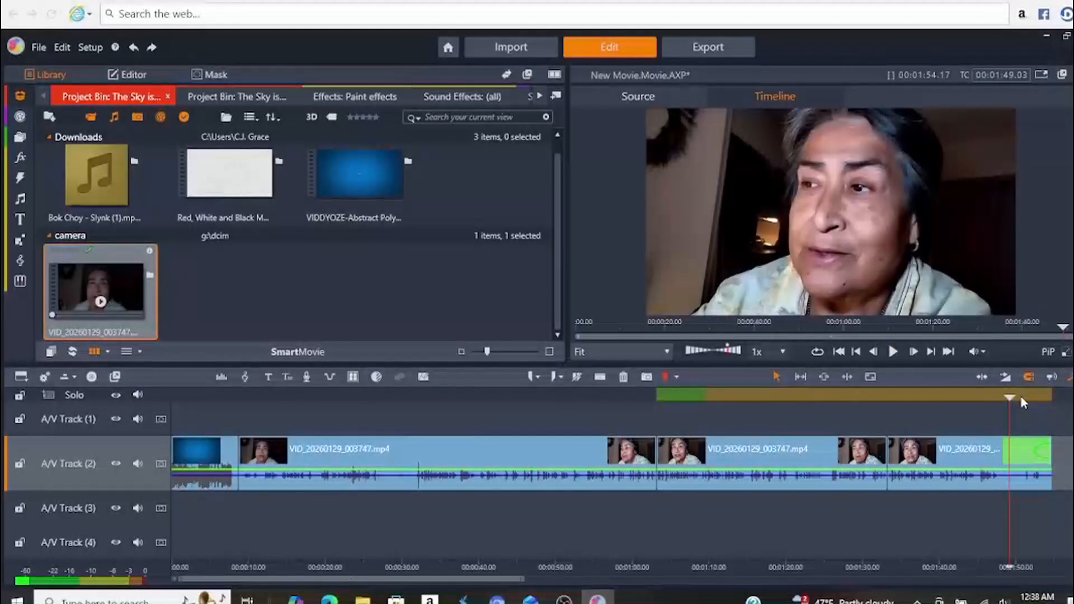
- Split the camera clip at 00:01:47.19, move the end piece to A/V Track (3) and delete it
left_click_drag(1011, 396, 999, 399)
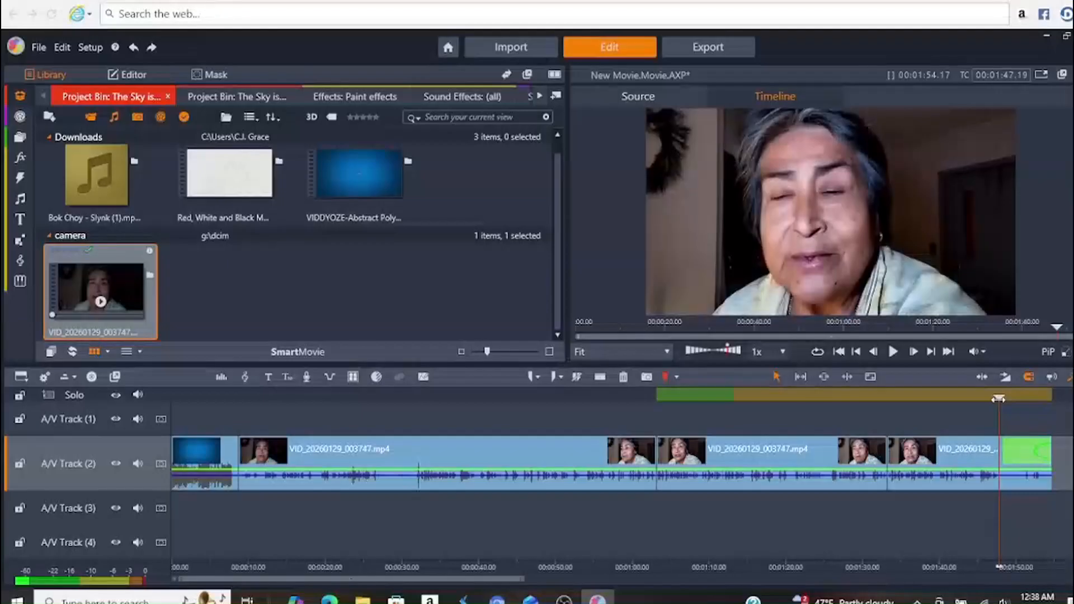
left_click(600, 378)
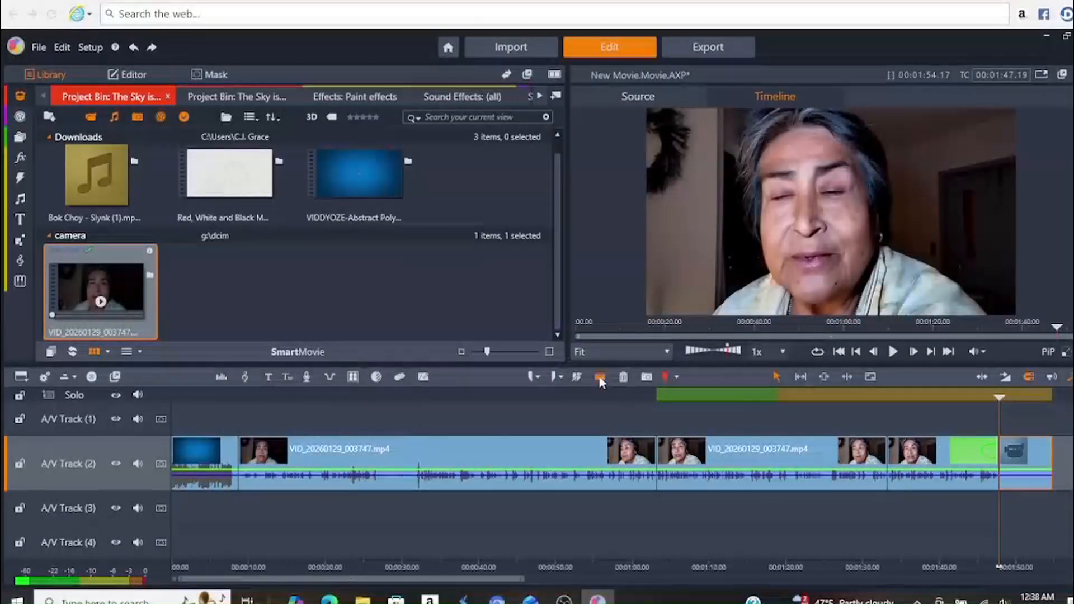
left_click_drag(1024, 455, 1031, 502)
right_click(1030, 497)
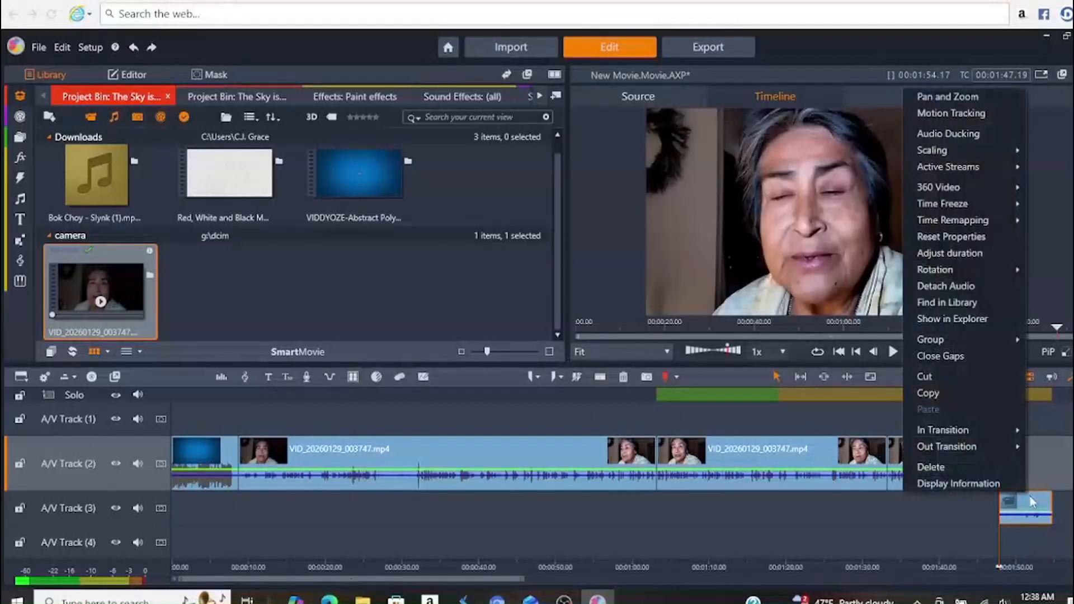
left_click(970, 468)
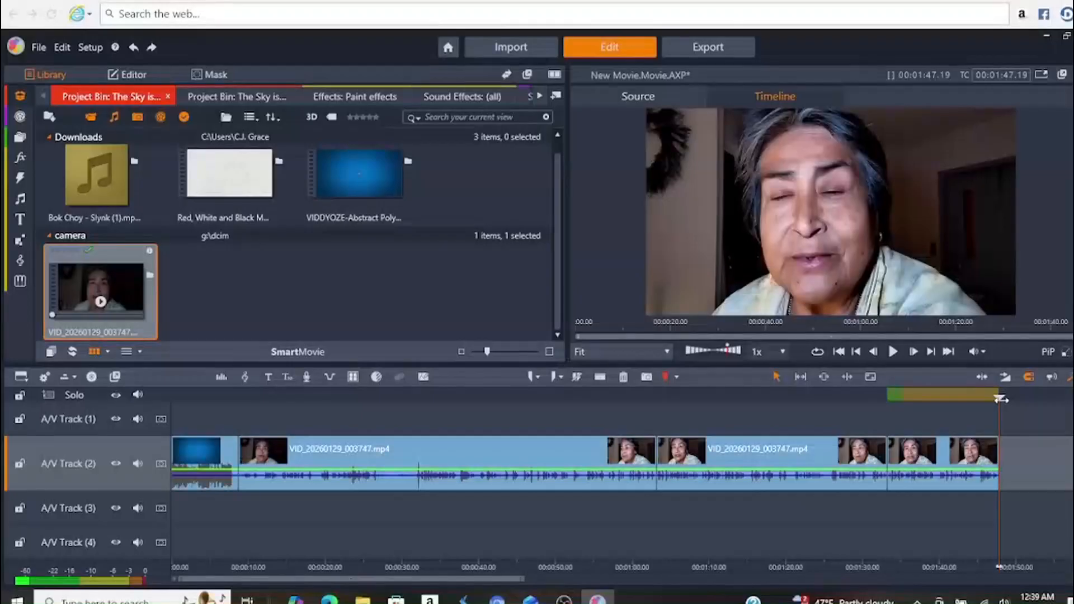
- Place Bok Choy - Slynk (1).mp3 from the project bin on A/V Track (3), starting where the camera clip begins
left_click_drag(1000, 400, 256, 413)
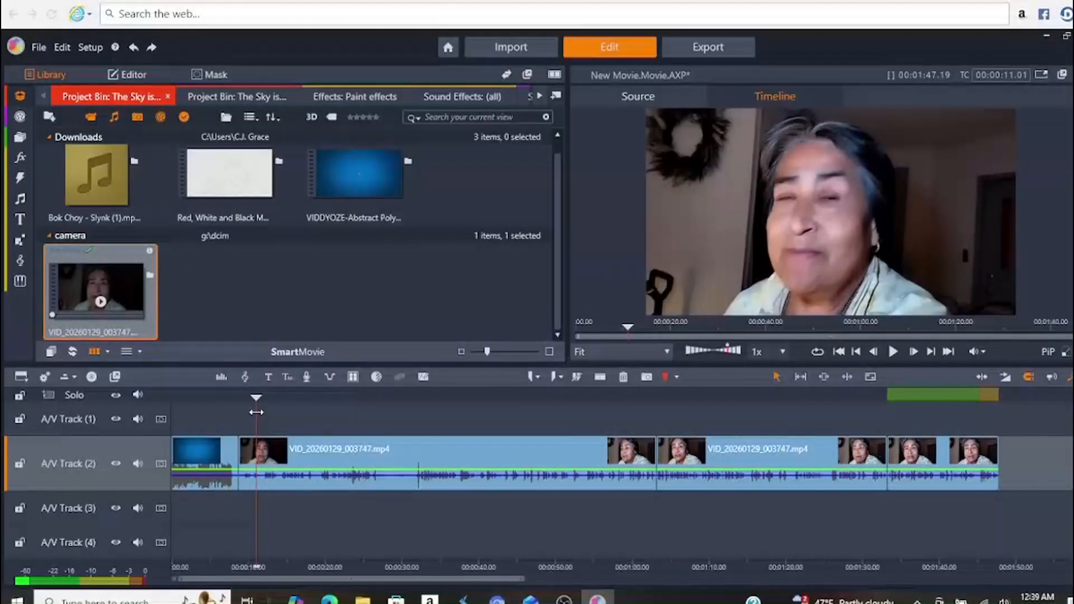
left_click(20, 224)
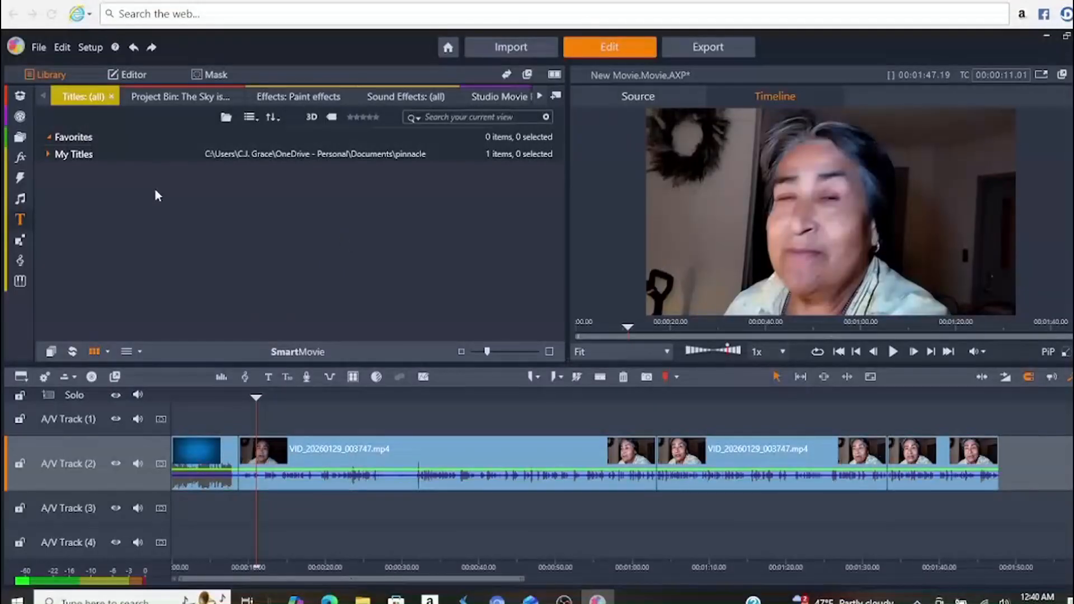
left_click(25, 99)
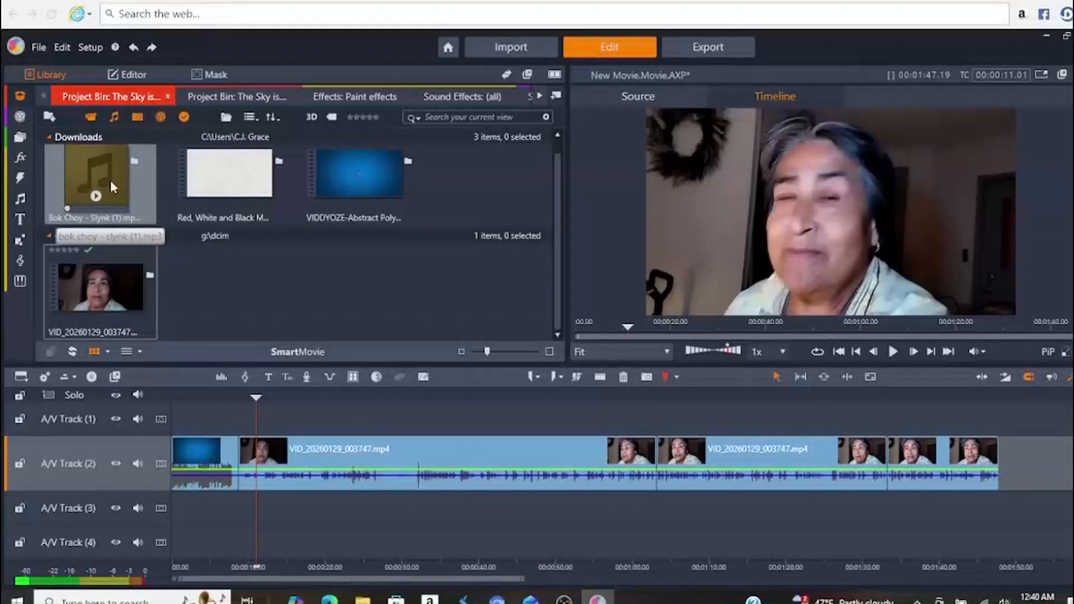
left_click_drag(109, 177, 234, 507)
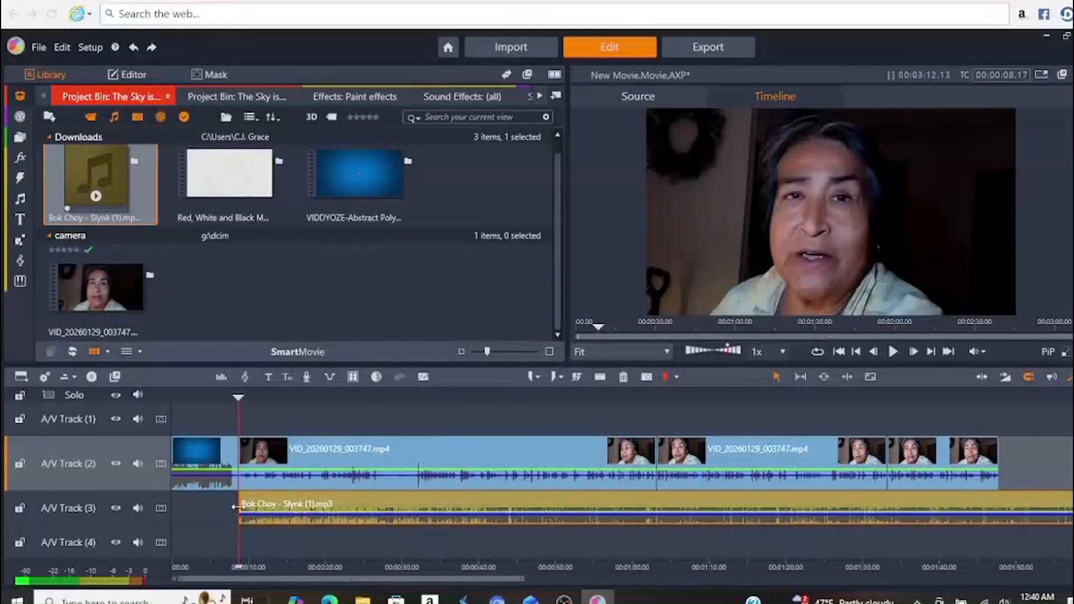
- Show the track volume controls, play the music's opening over the camera clip and lower A/V Track (3)'s master volume to -22
left_click(222, 379)
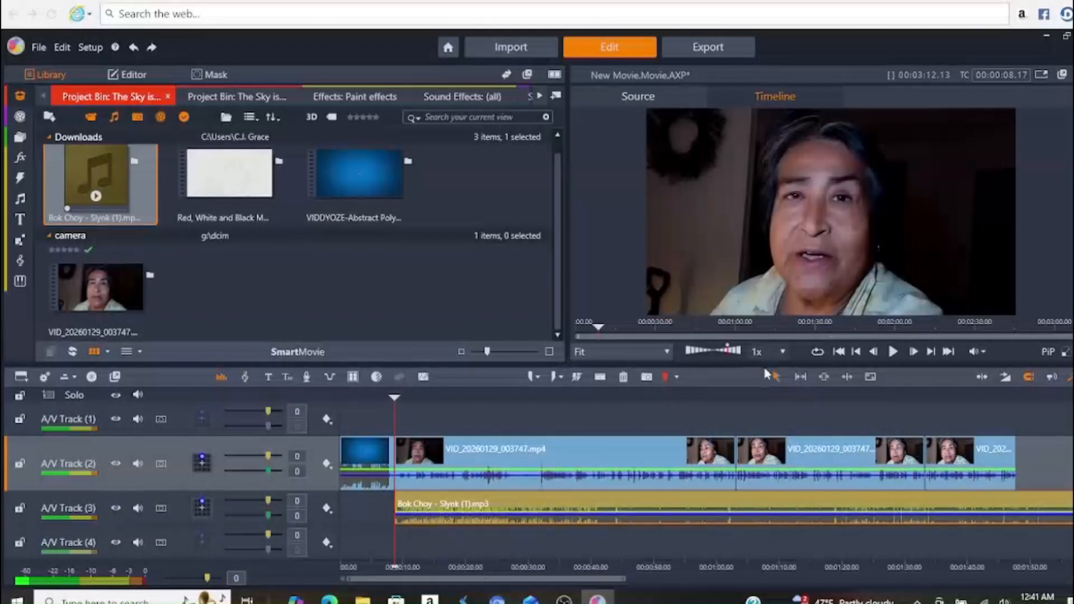
left_click(893, 352)
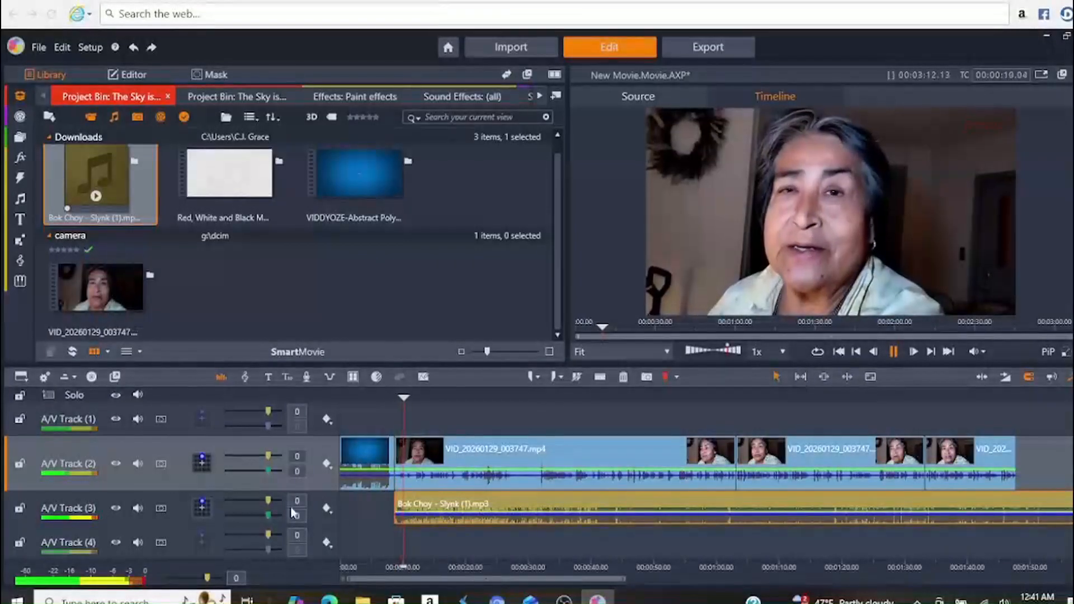
left_click(894, 353)
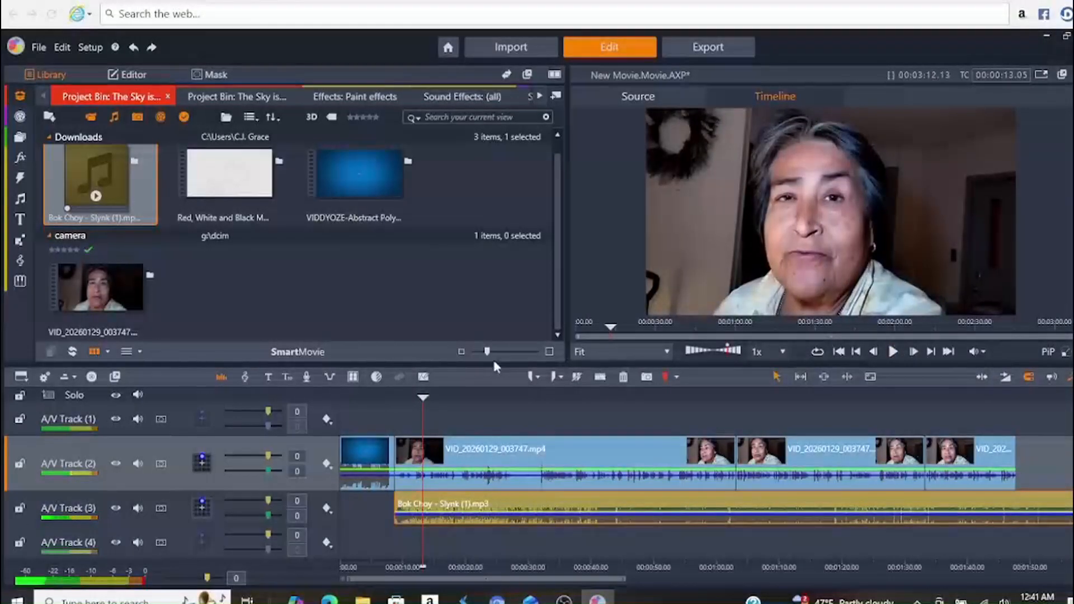
left_click_drag(423, 397, 394, 397)
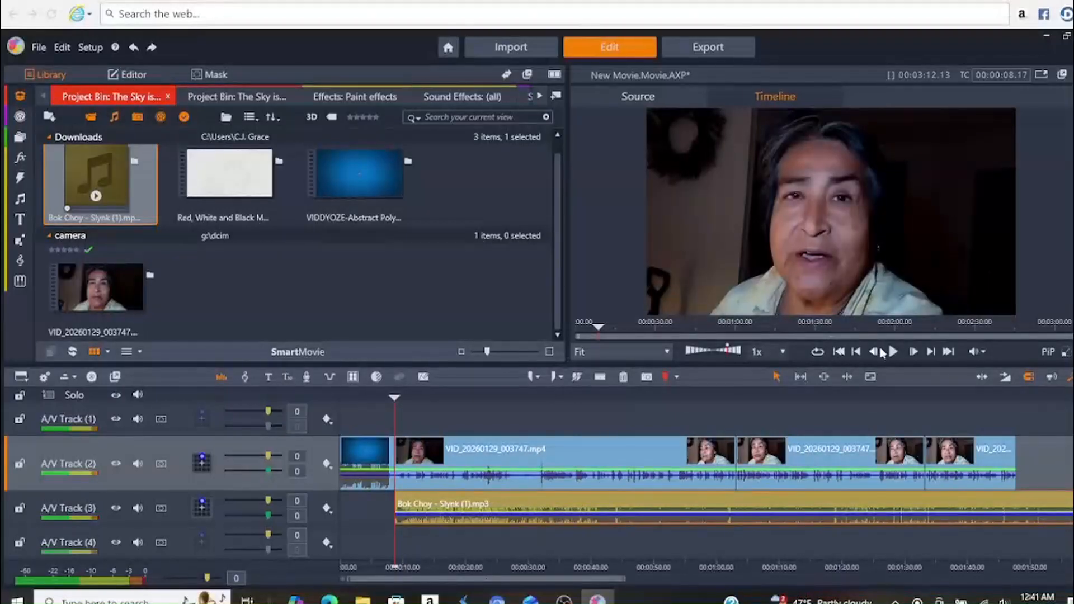
left_click(891, 352)
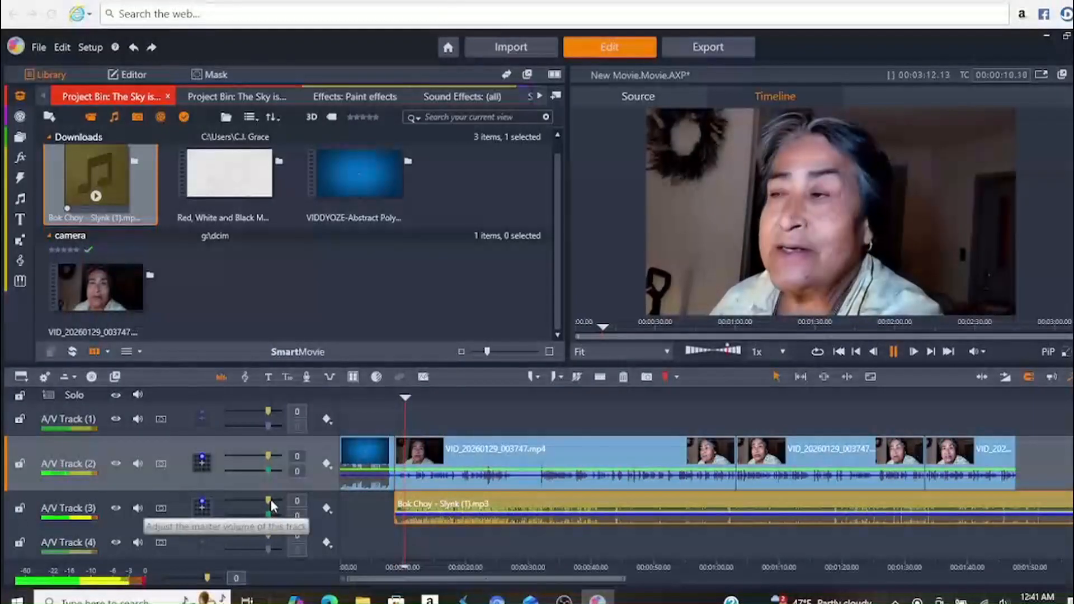
left_click_drag(267, 499, 232, 499)
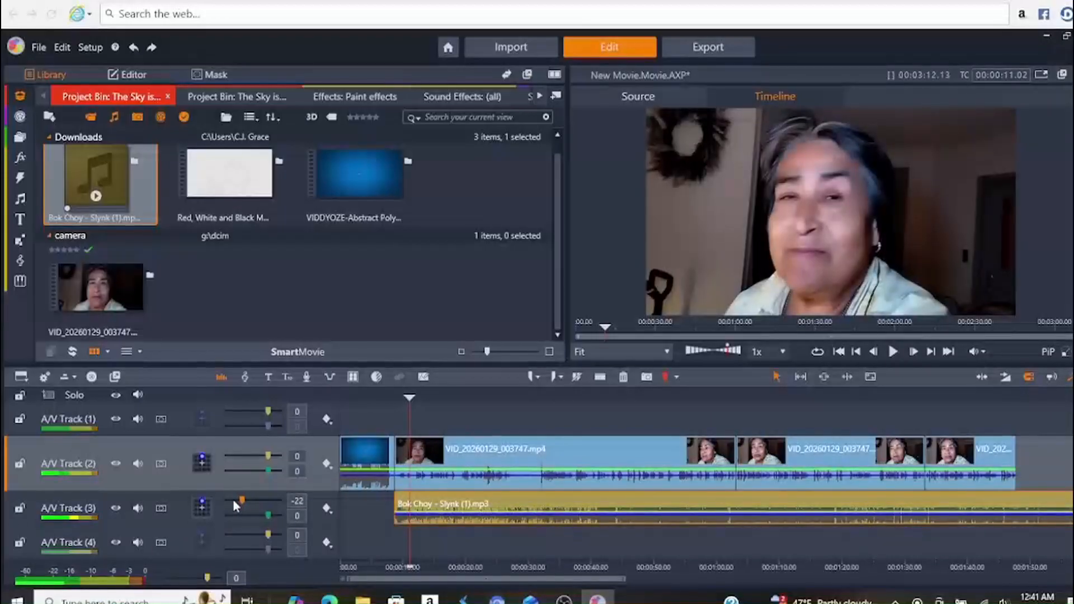
- Listen to the mix, lower A/V Track (3)'s master volume to -26 and play on to about 00:00:34 to check it
left_click(893, 351)
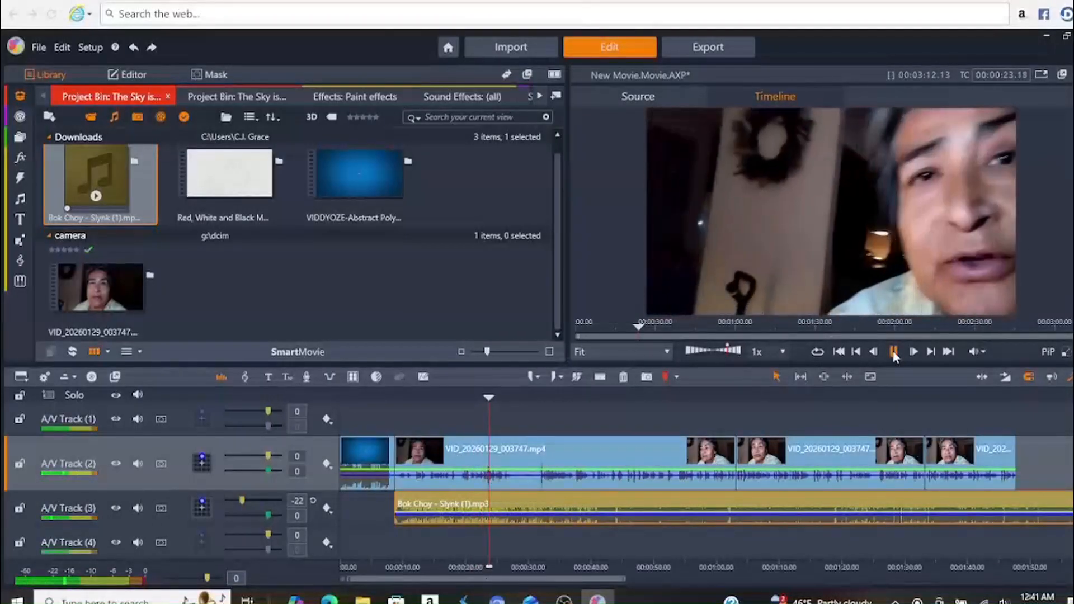
left_click(893, 353)
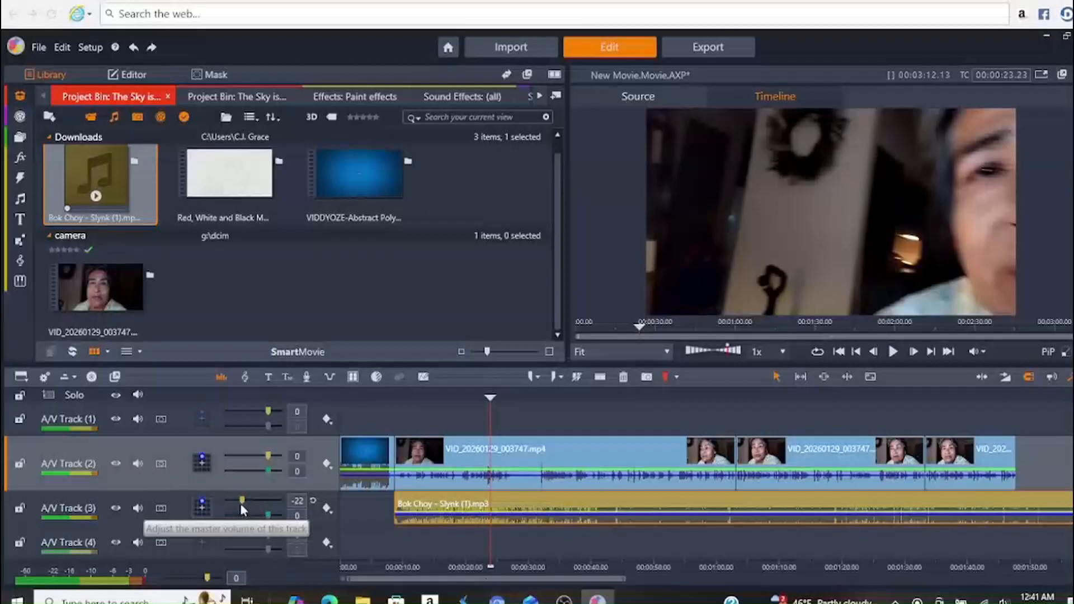
left_click_drag(242, 500, 238, 501)
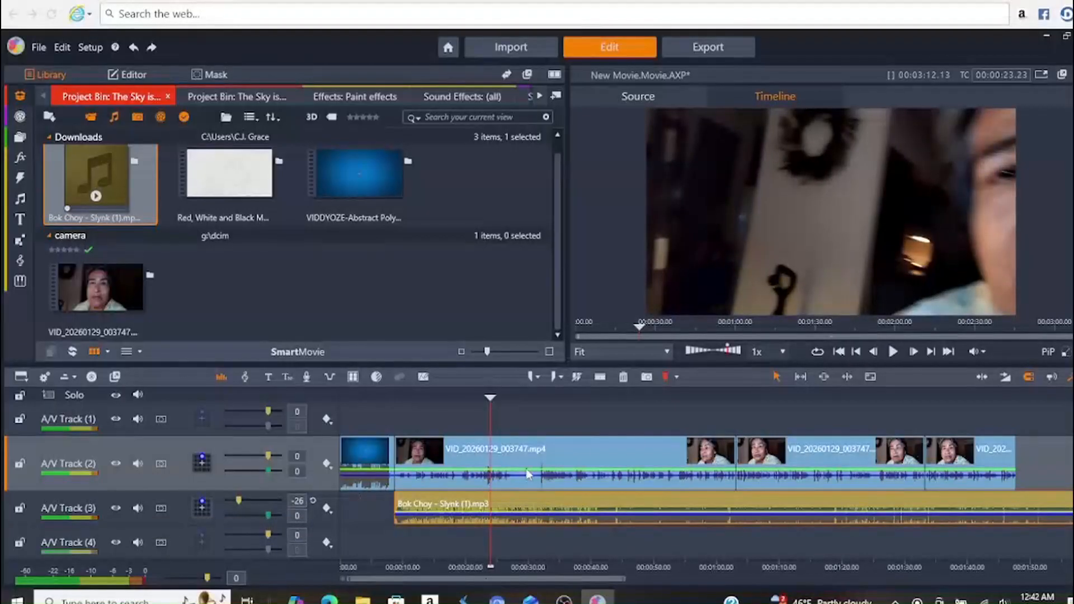
left_click(893, 352)
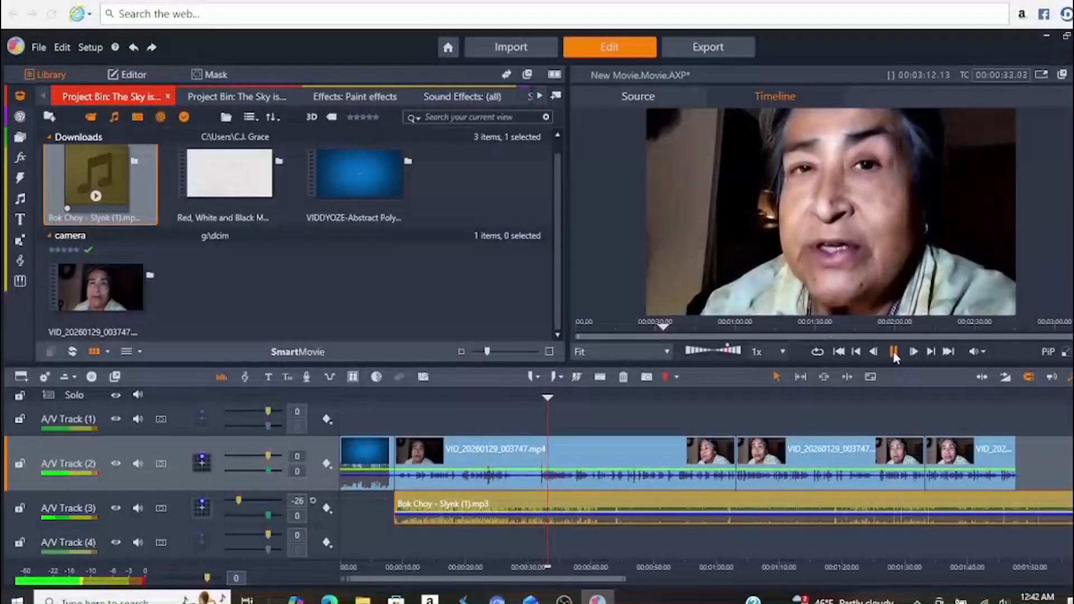
left_click(893, 351)
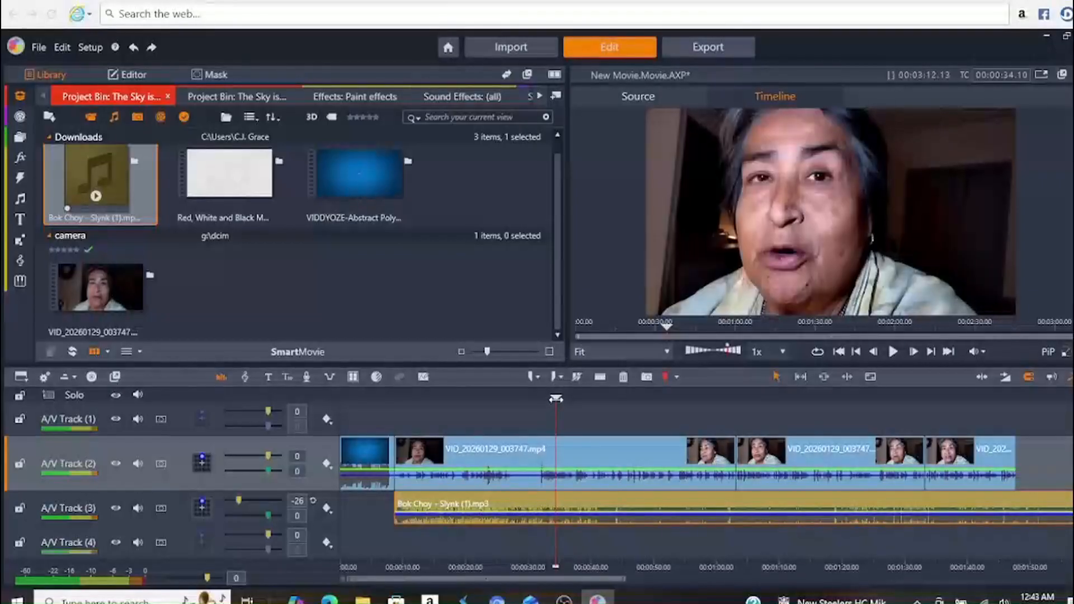
- Play the movie from its beginning, raise A/V Track (2)'s master volume to 7 and listen to the balance until 00:00:47
left_click_drag(555, 398, 340, 412)
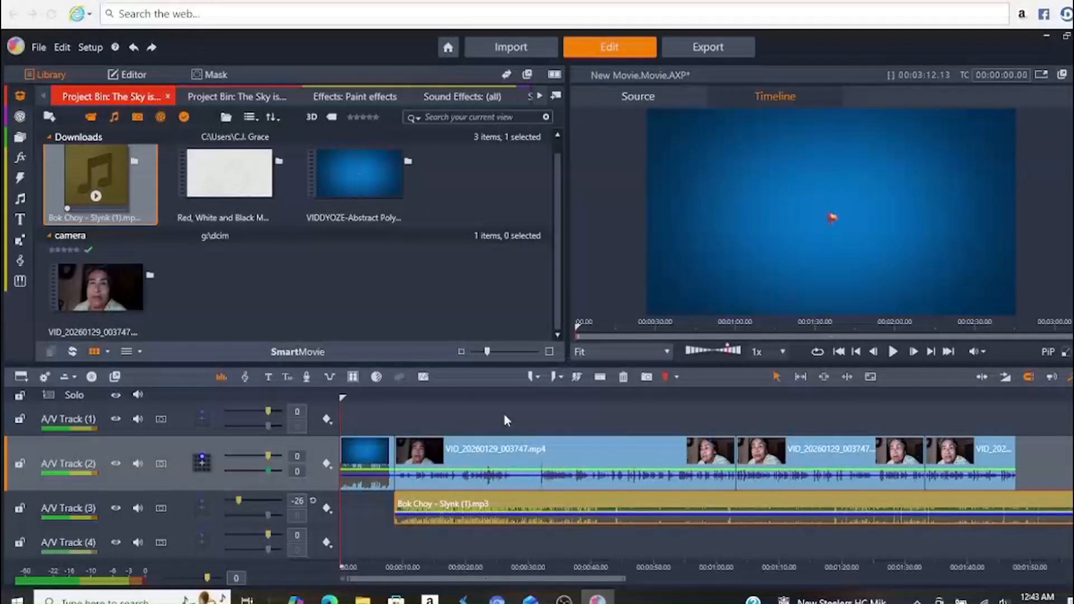
left_click(893, 351)
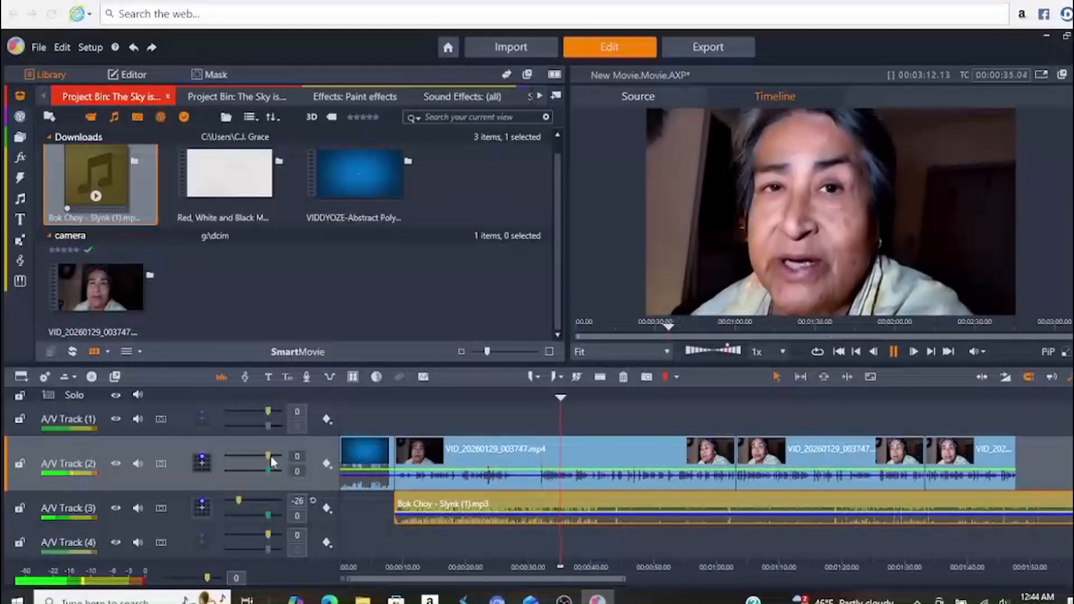
left_click_drag(269, 454, 273, 454)
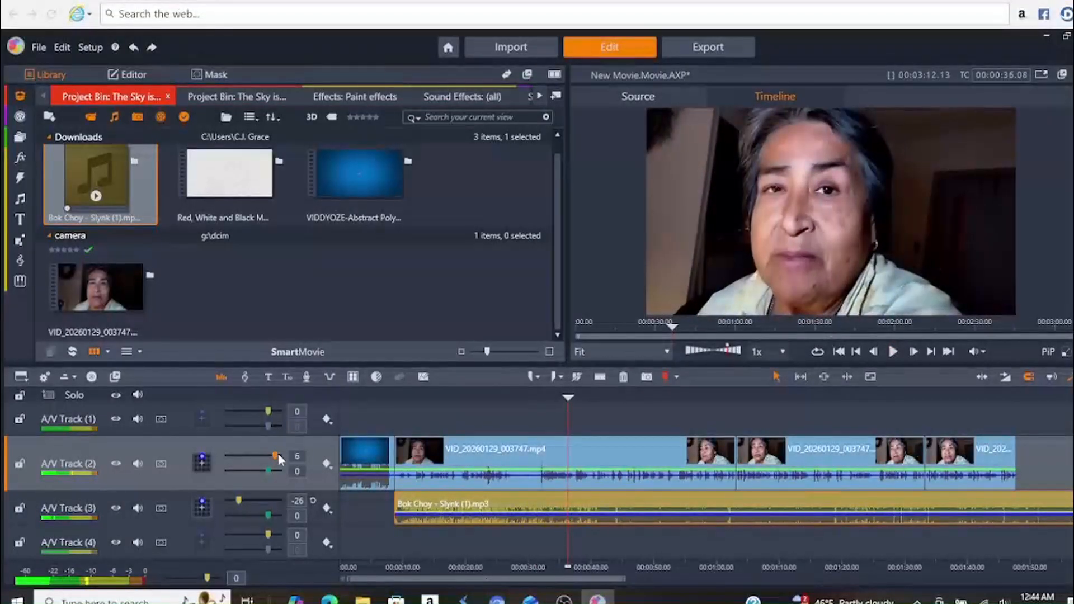
left_click(893, 352)
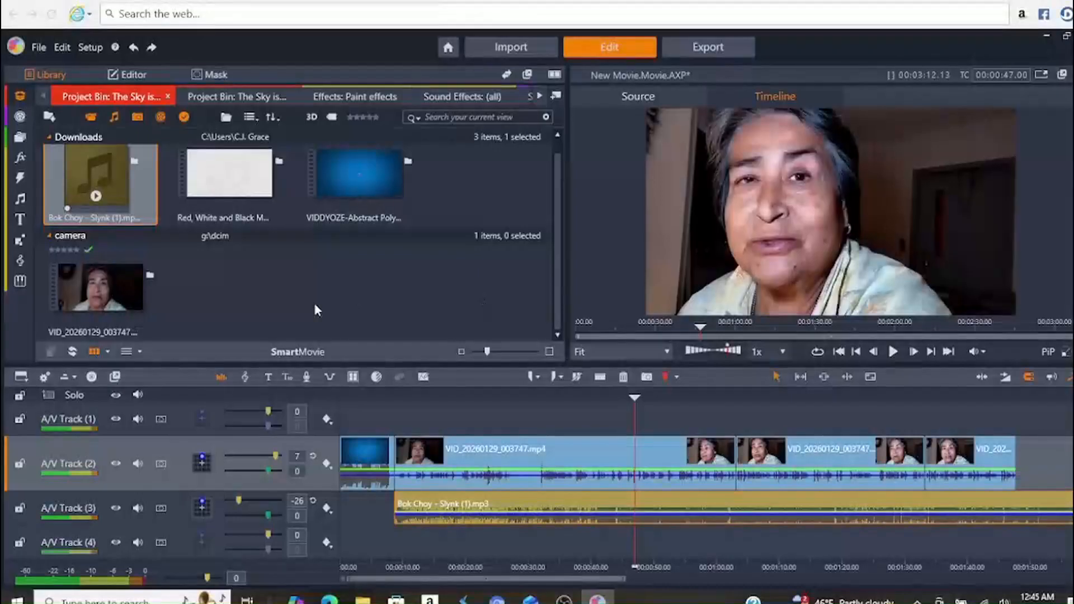
- Show the Titles category of the library
mouse_move(20, 224)
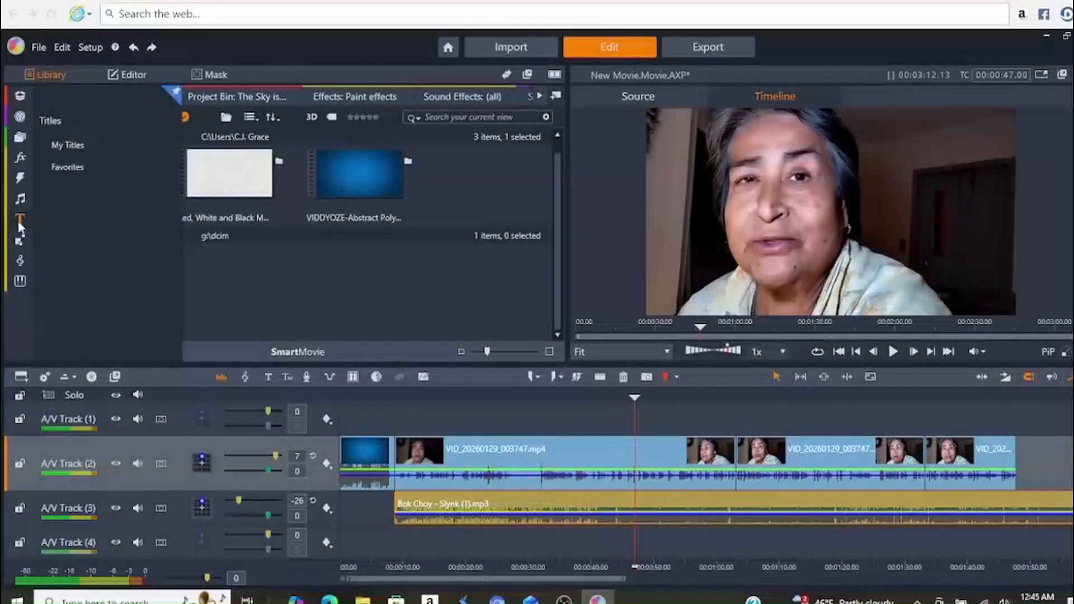